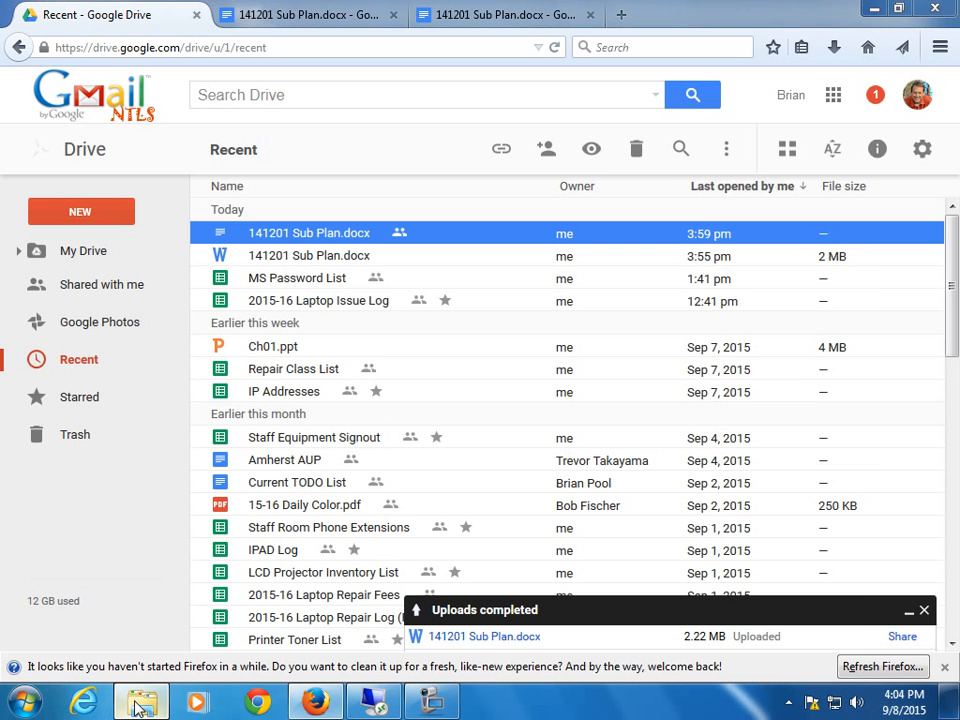
Drag the 12-13 folder from Explorer onto Drive, which rejects folder upload, then close Explorer.
click(141, 700)
click(791, 259)
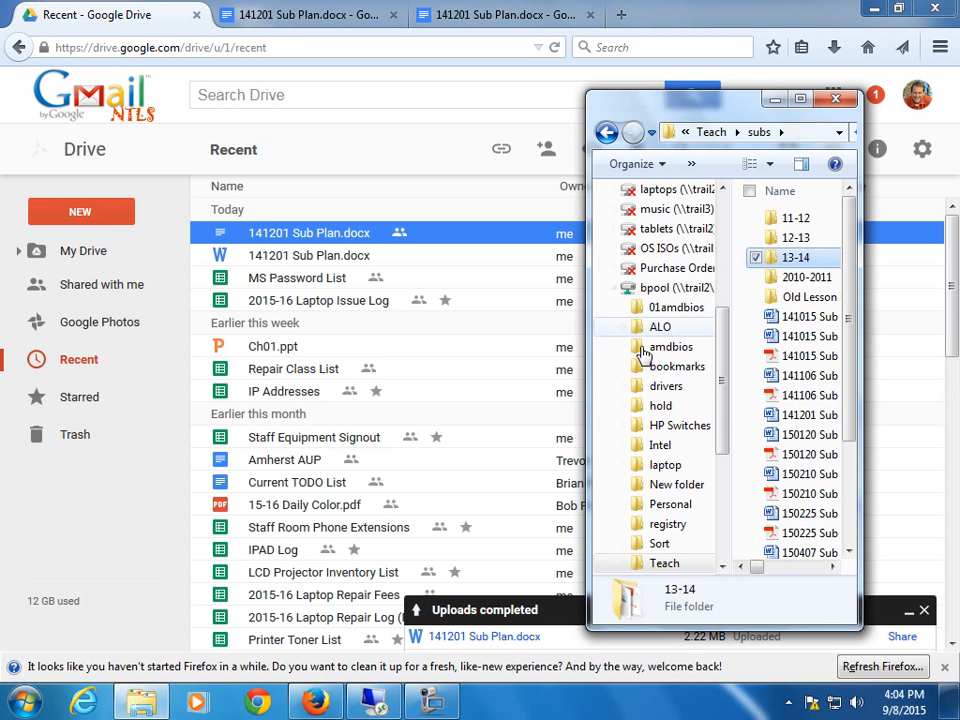
drag(541, 382, 421, 401)
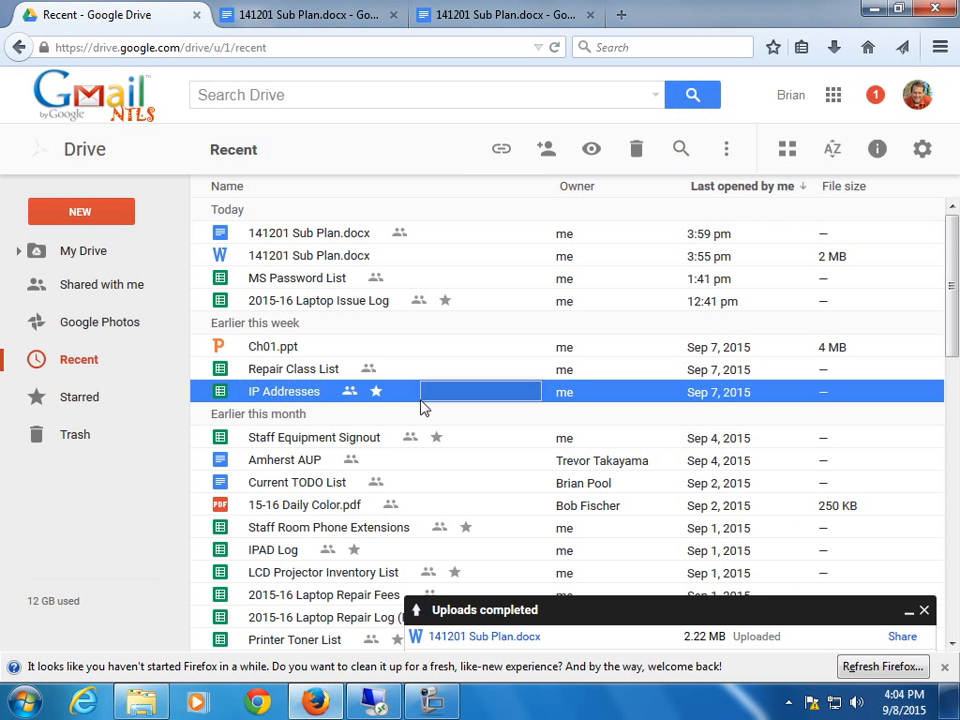
click(305, 705)
click(300, 708)
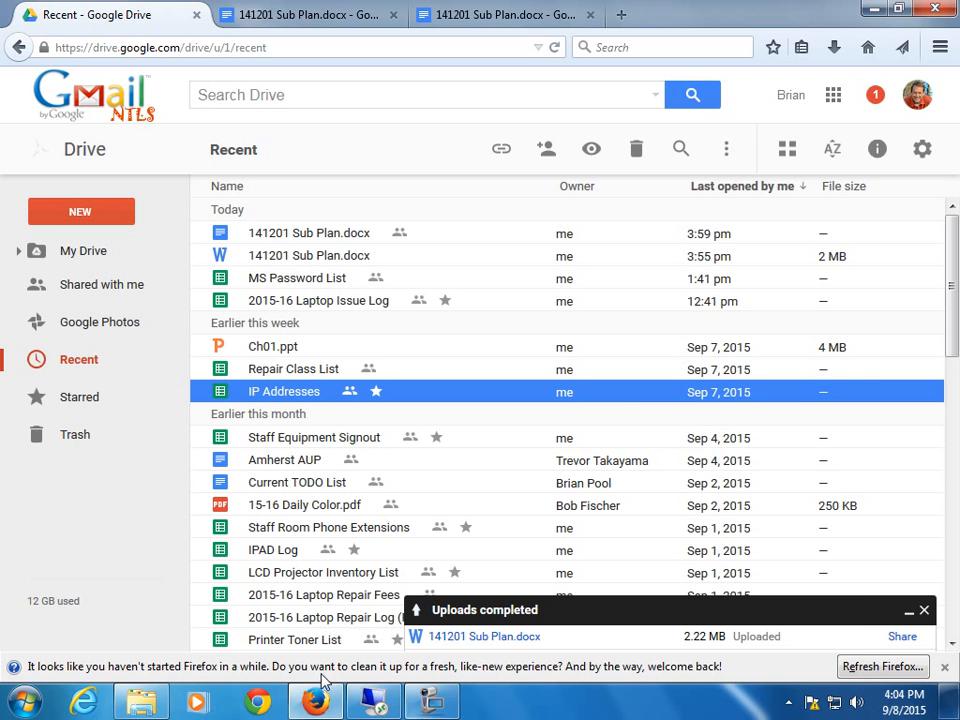
click(166, 706)
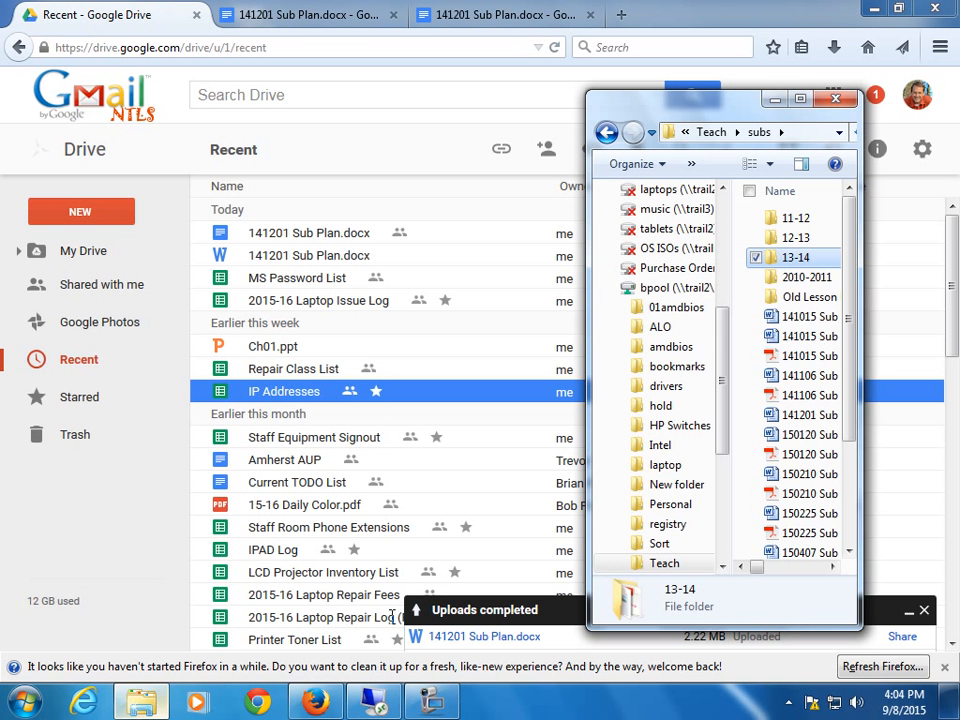
click(813, 258)
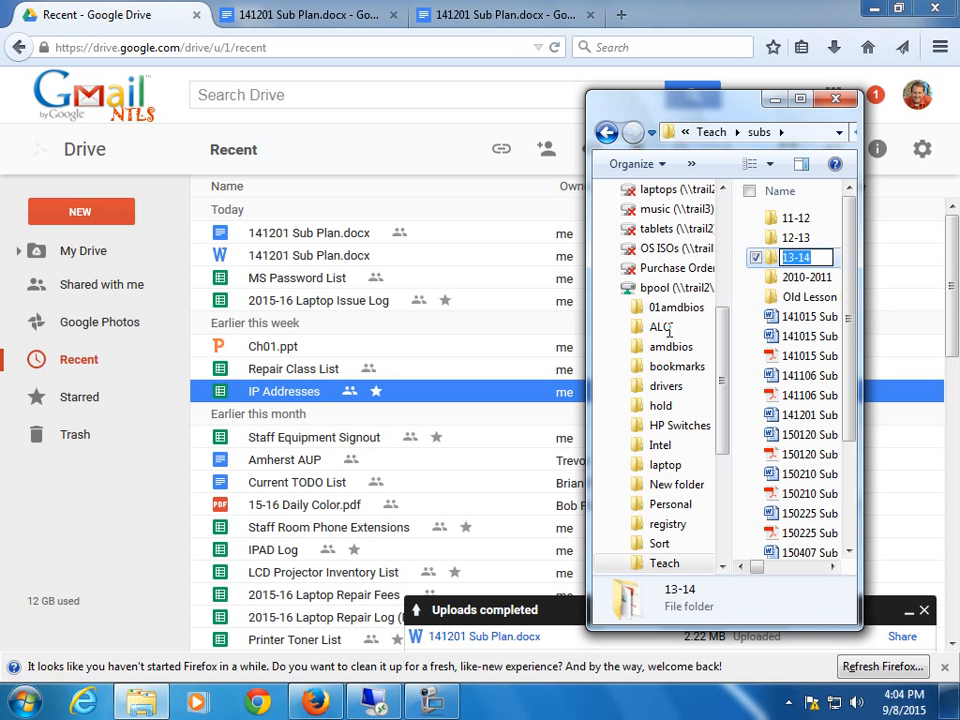
click(796, 239)
drag(796, 243, 435, 455)
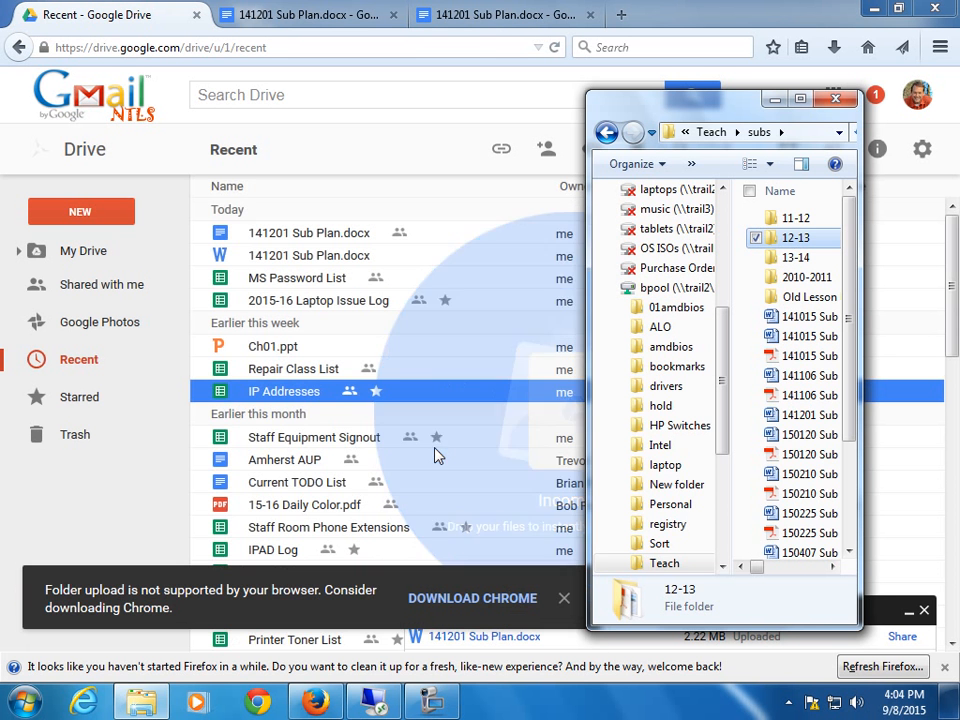
click(835, 98)
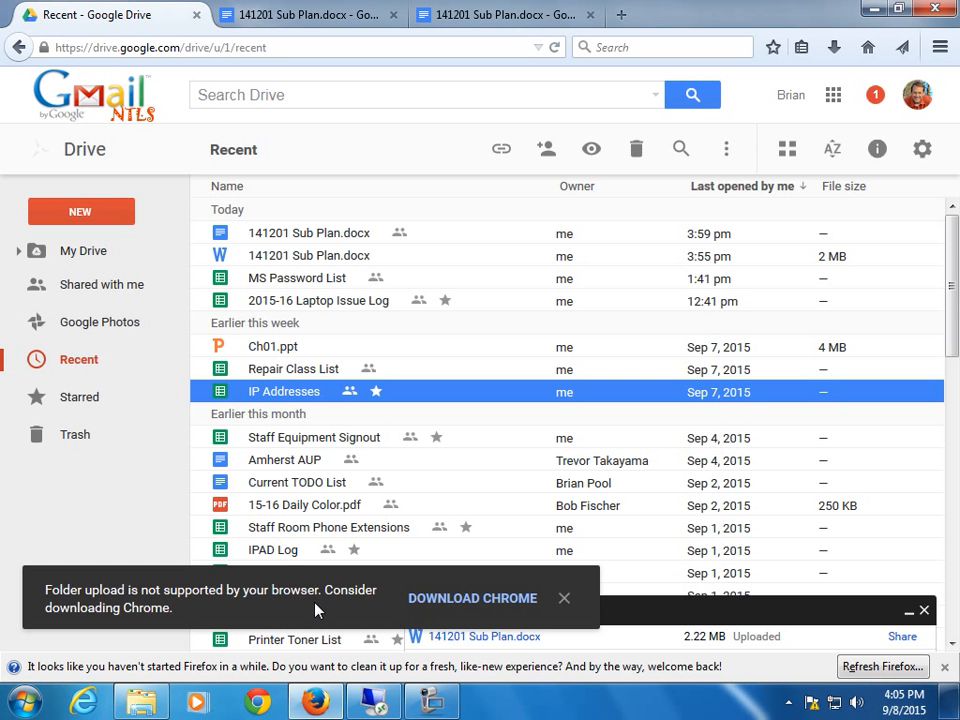
Close the 'Folder upload is not supported' notice over Drive's Recent list.
click(563, 599)
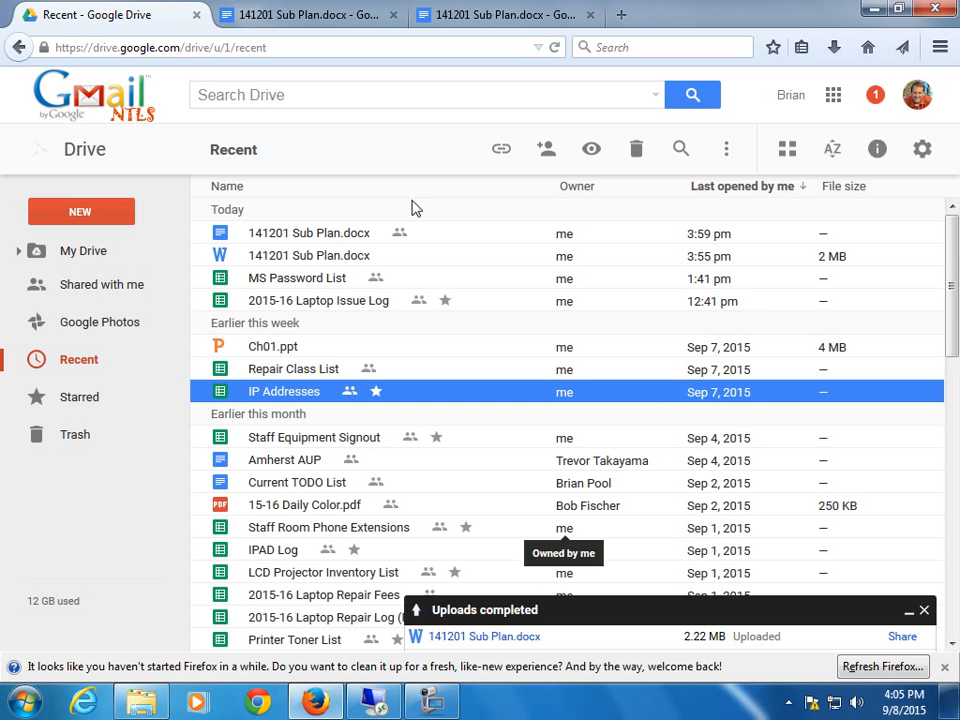
mouse_move(115, 563)
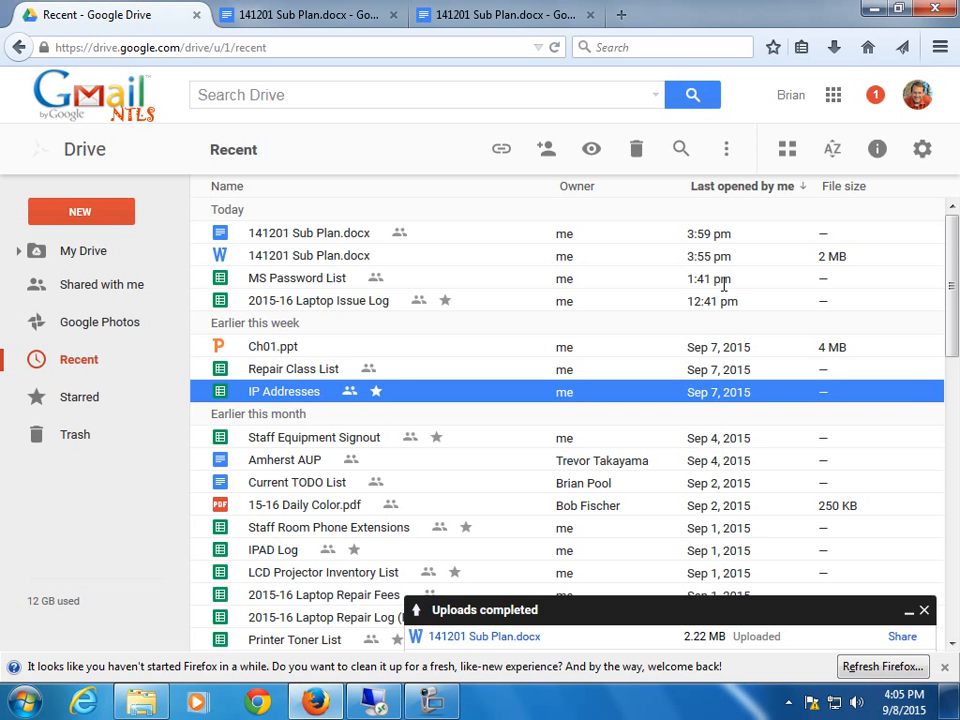
Launch Chrome maximized and sign in with the Google account's e-mail and password.
click(378, 700)
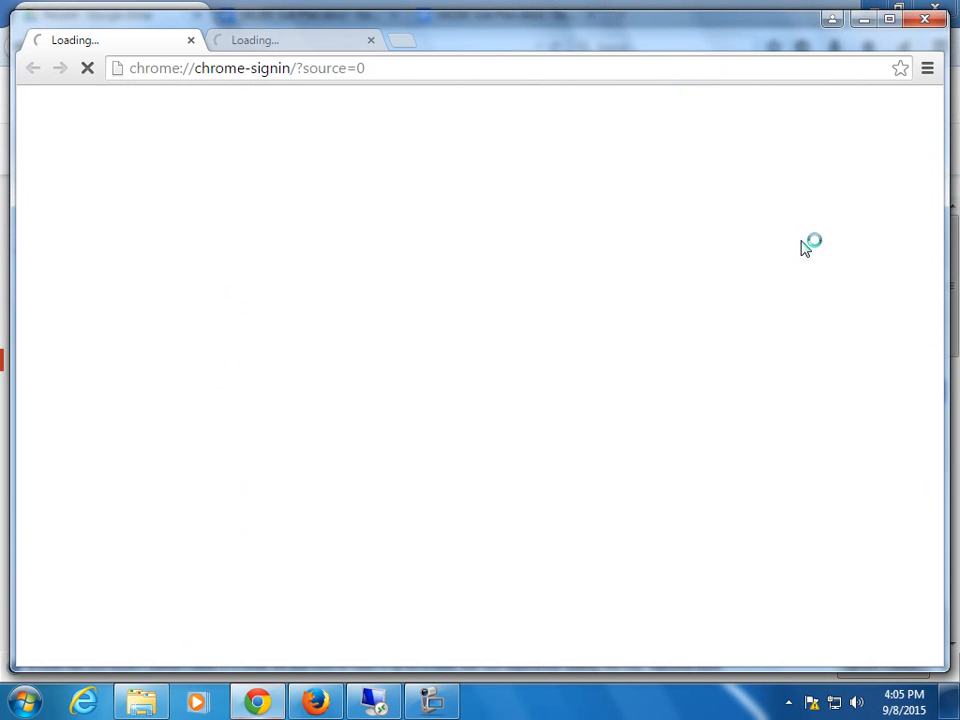
click(888, 18)
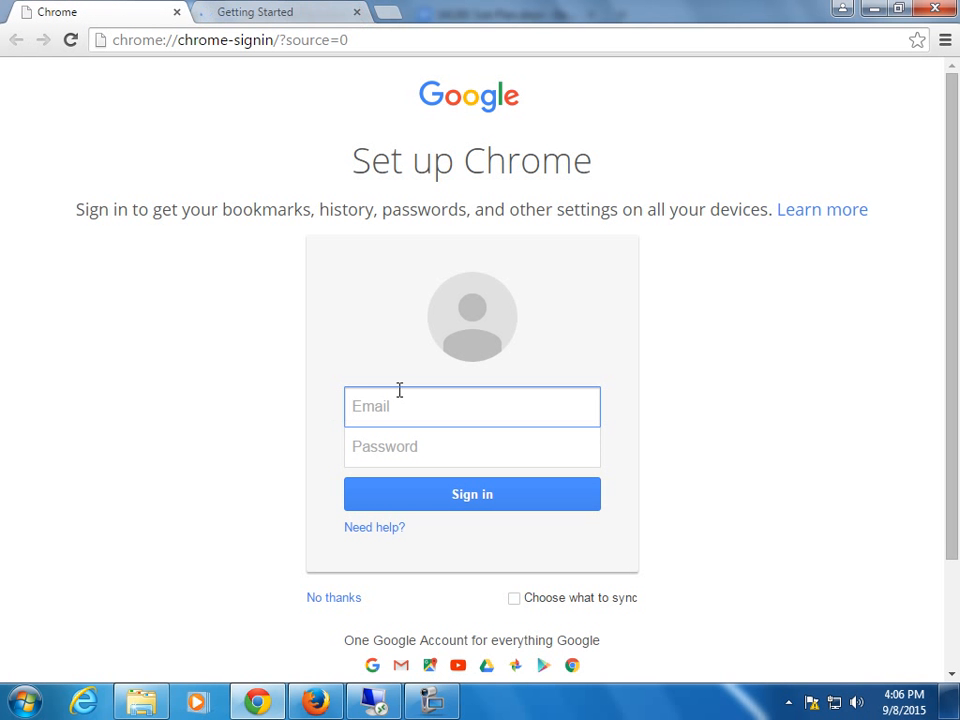
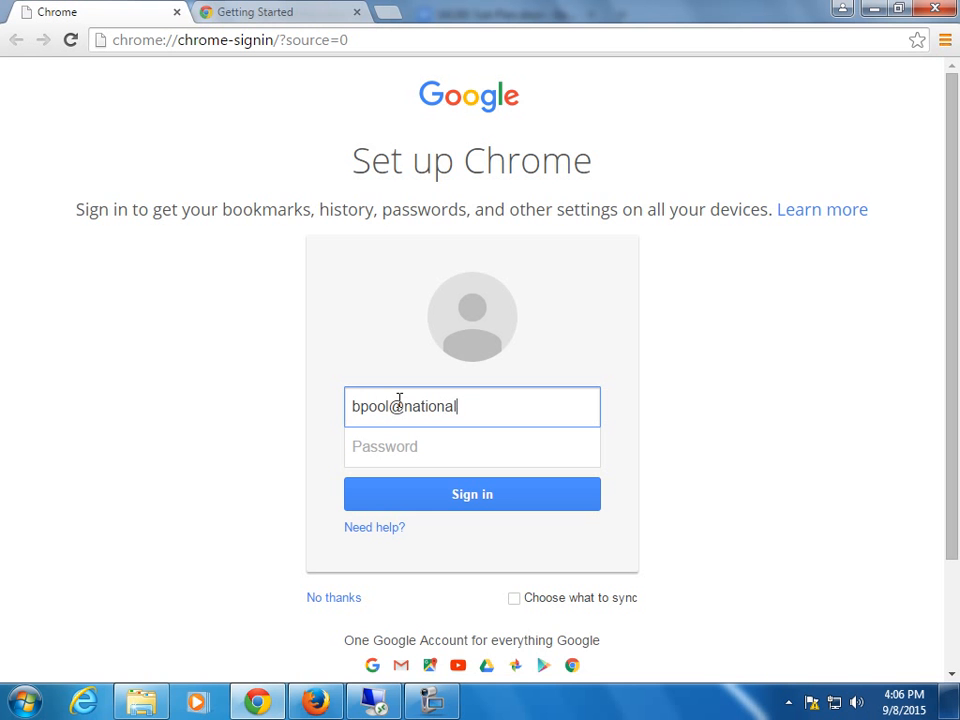
key(Tab)
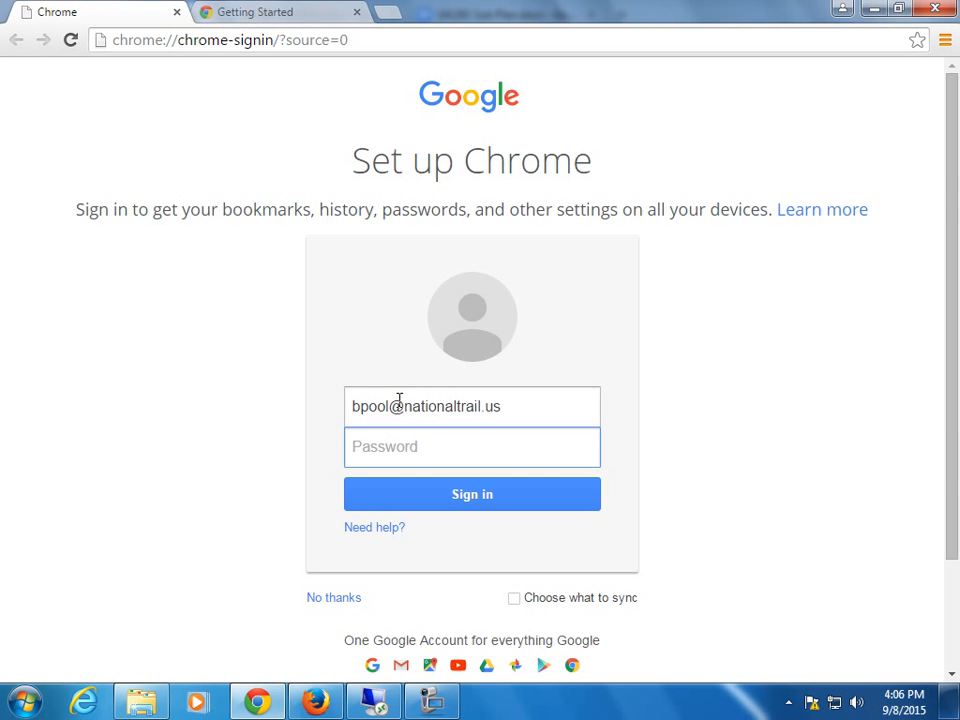
text(••••••••••)
click(516, 495)
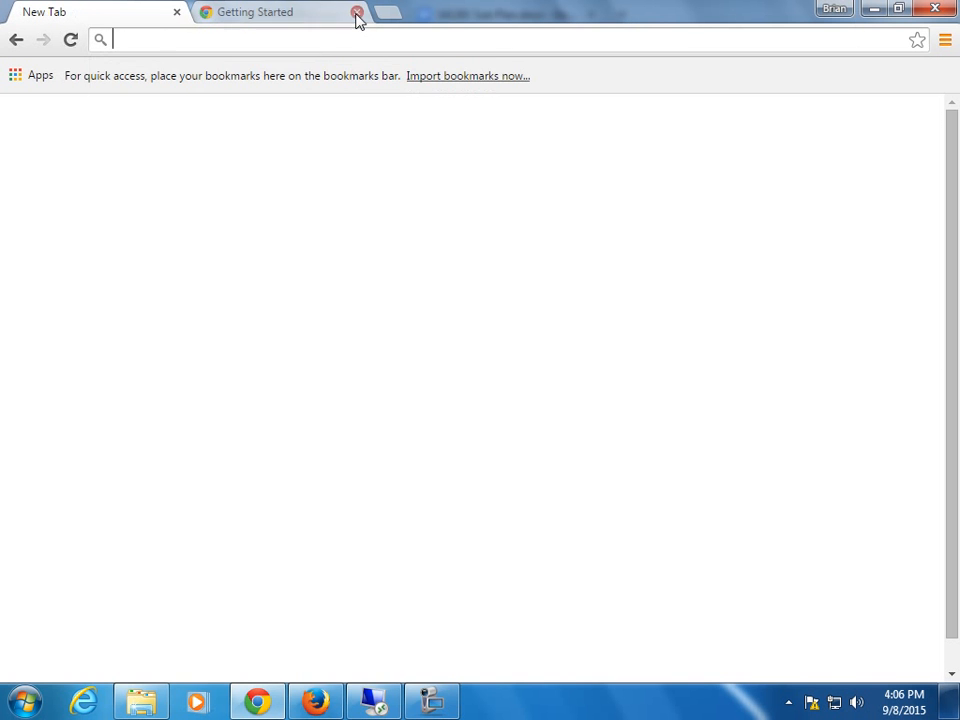
Close the Getting Started tab and open the Google apps list while sync loads.
click(357, 14)
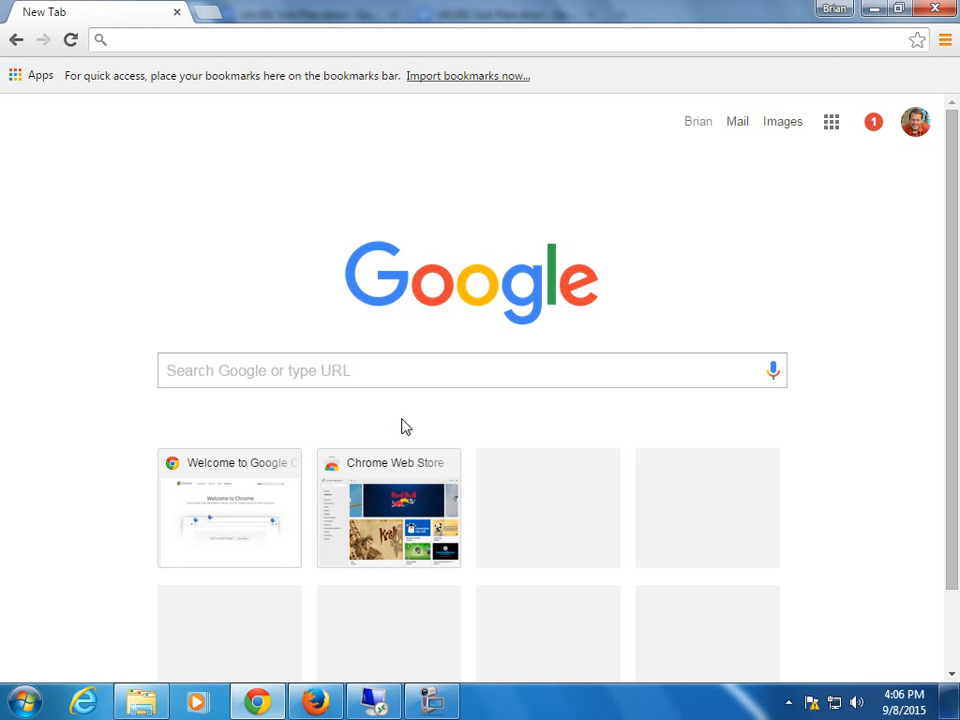
click(834, 128)
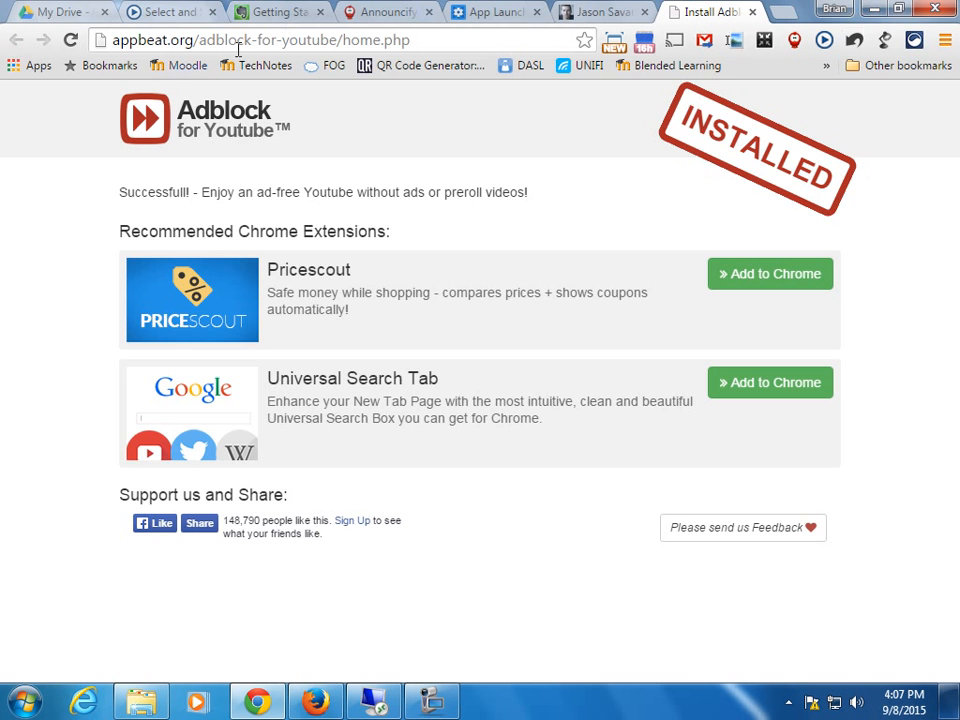
Back in Drive, close the Uploads completed panel and open the Docs copy of 141201 Sub Plan.docx.
click(873, 11)
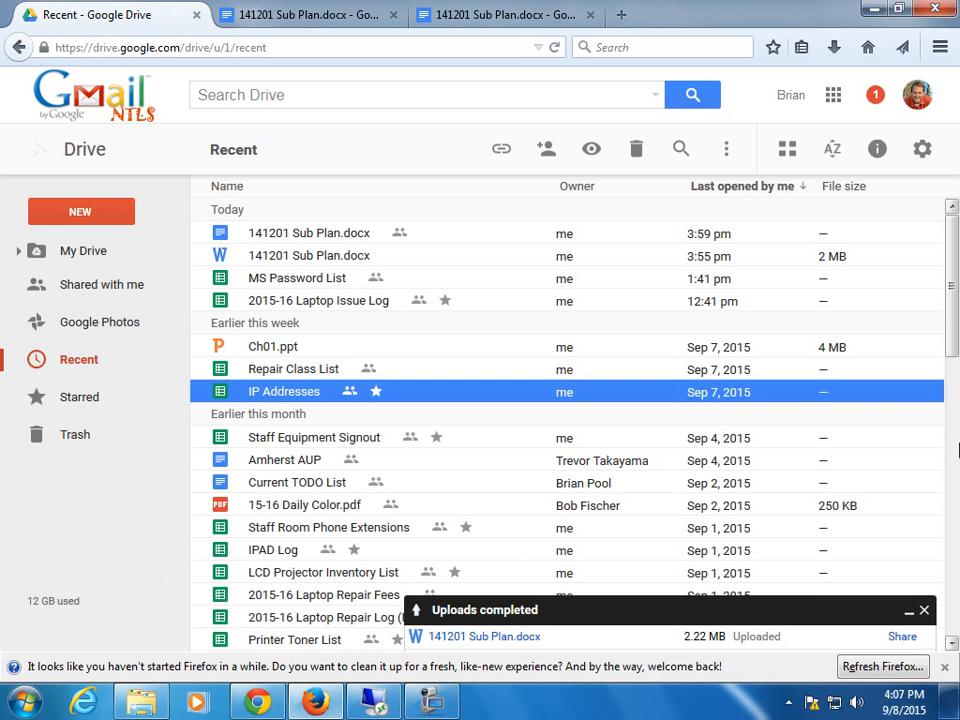
scroll(956, 450, down, 1)
click(924, 609)
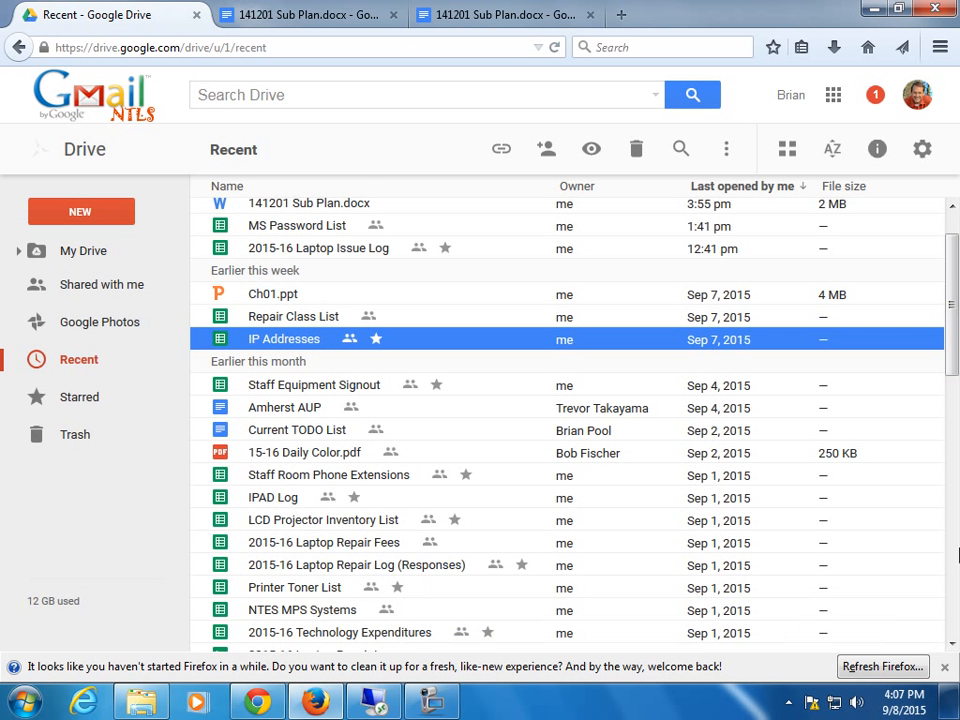
scroll(951, 290, up, 1)
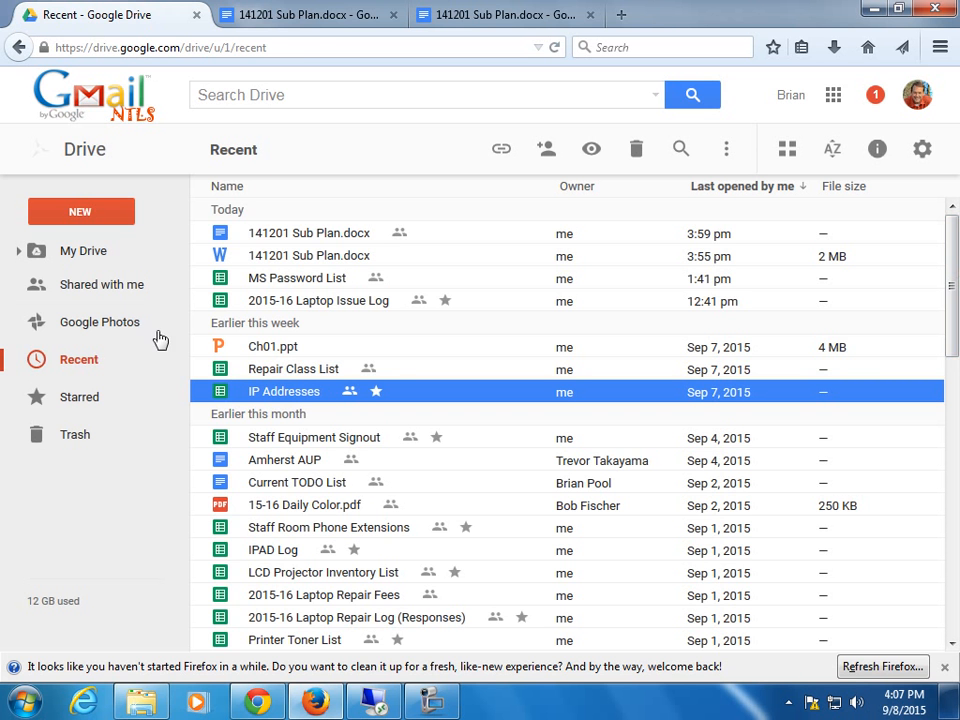
double_click(320, 238)
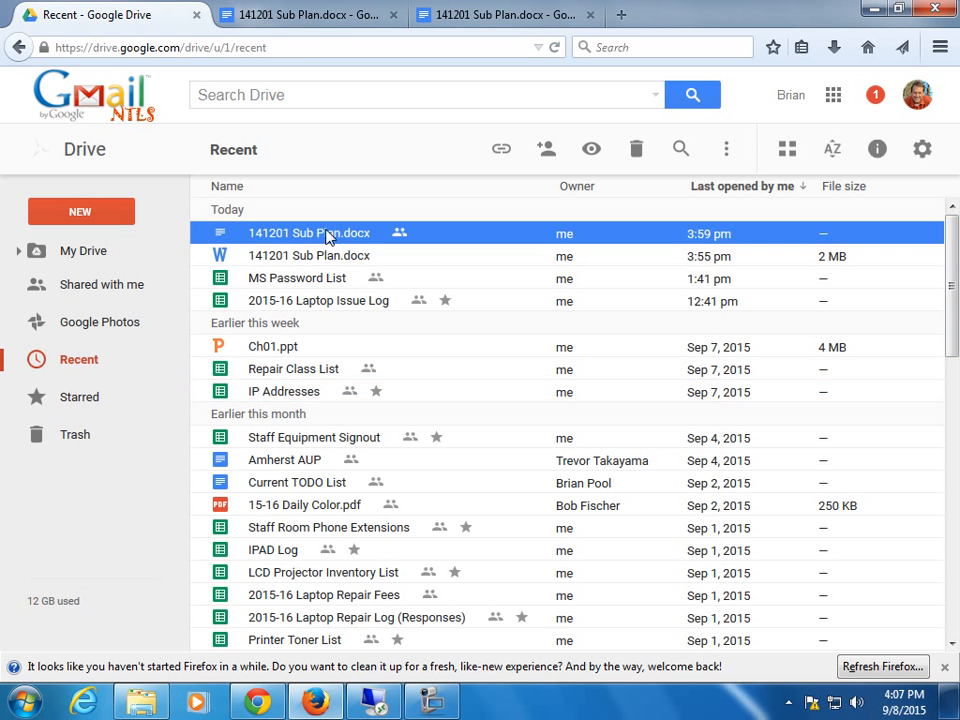
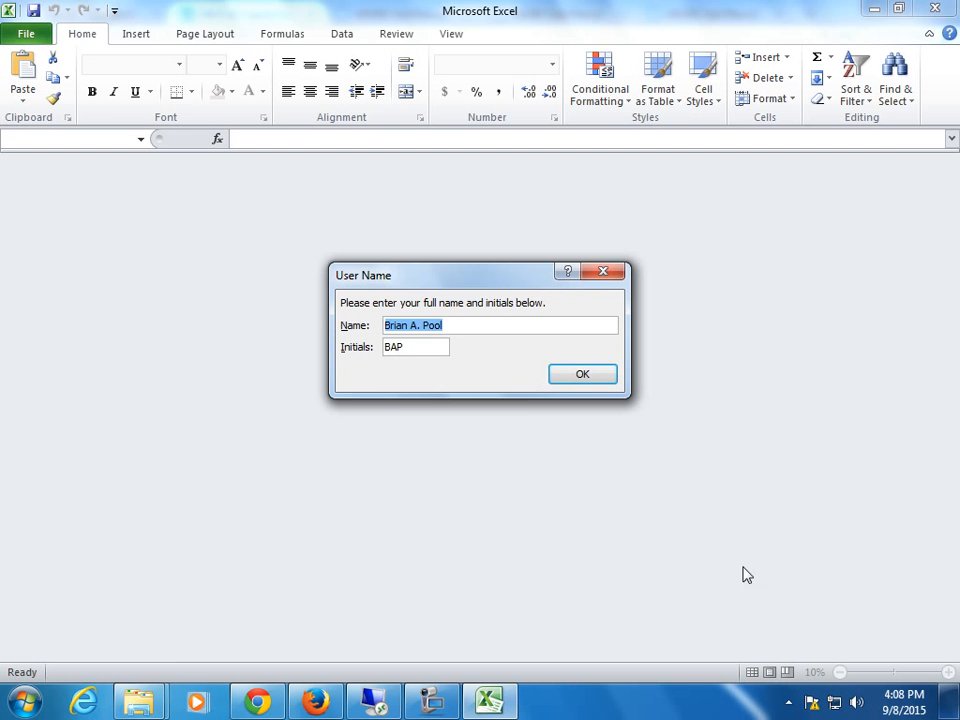
Confirm the User Name prompt and close the Excel copy of the 2016 Laptop Issue Log.
click(603, 377)
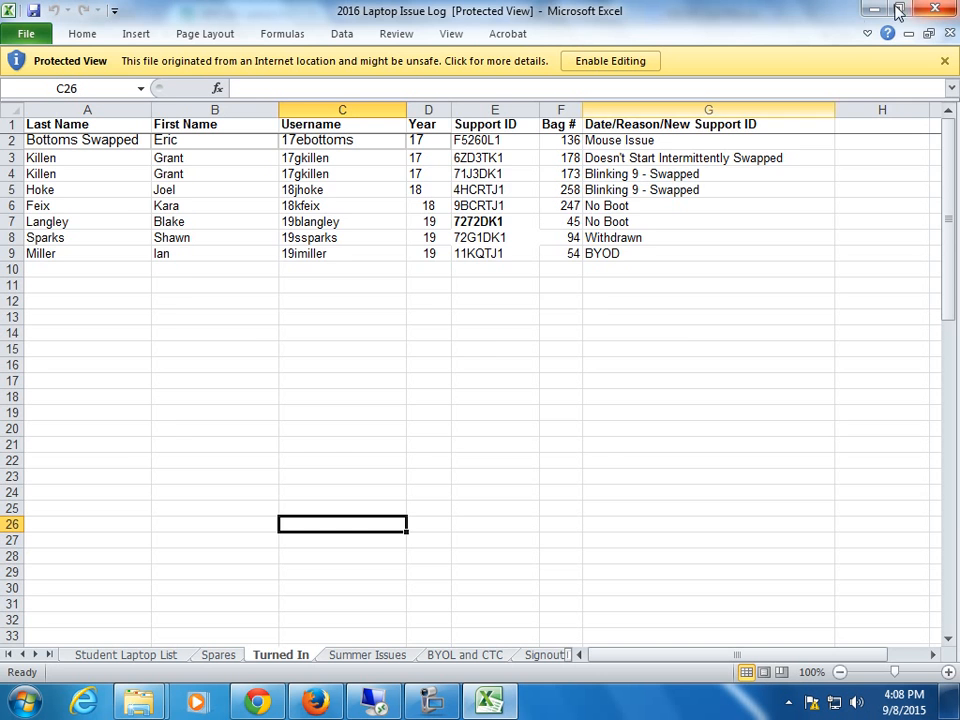
click(928, 12)
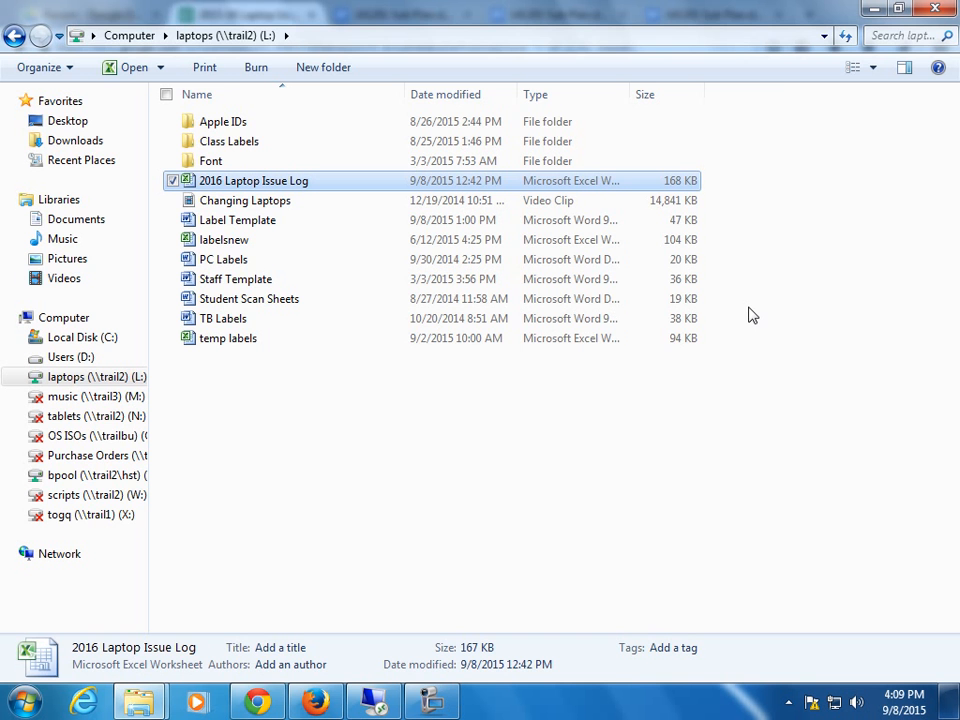
Close the 2015-16 Laptop Issue Log tab and open IP Addresses from Drive's Recent list.
click(874, 8)
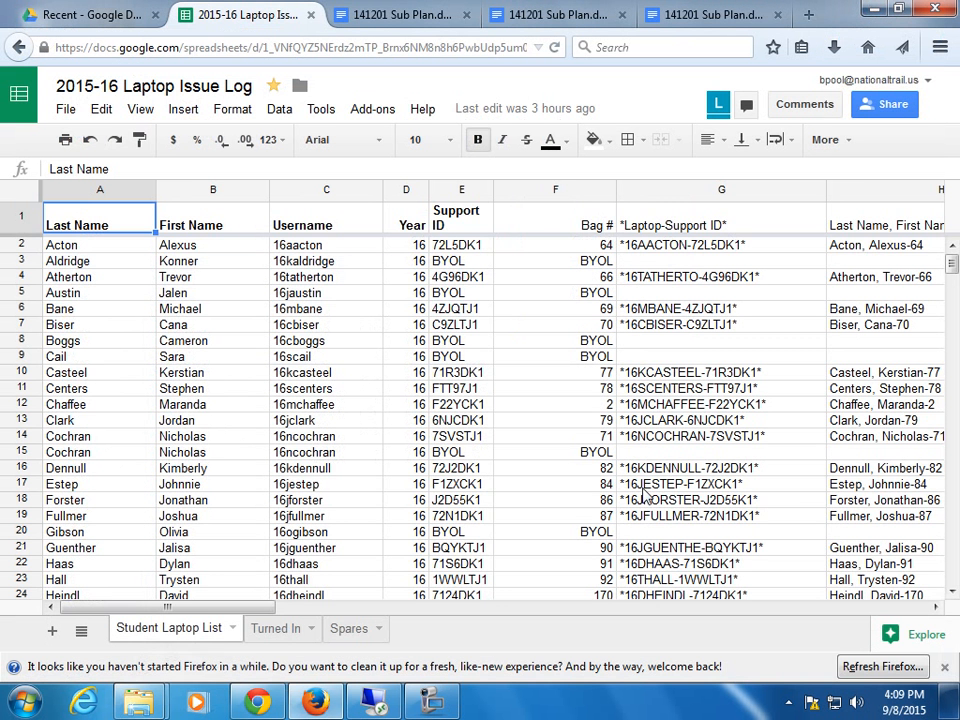
click(311, 15)
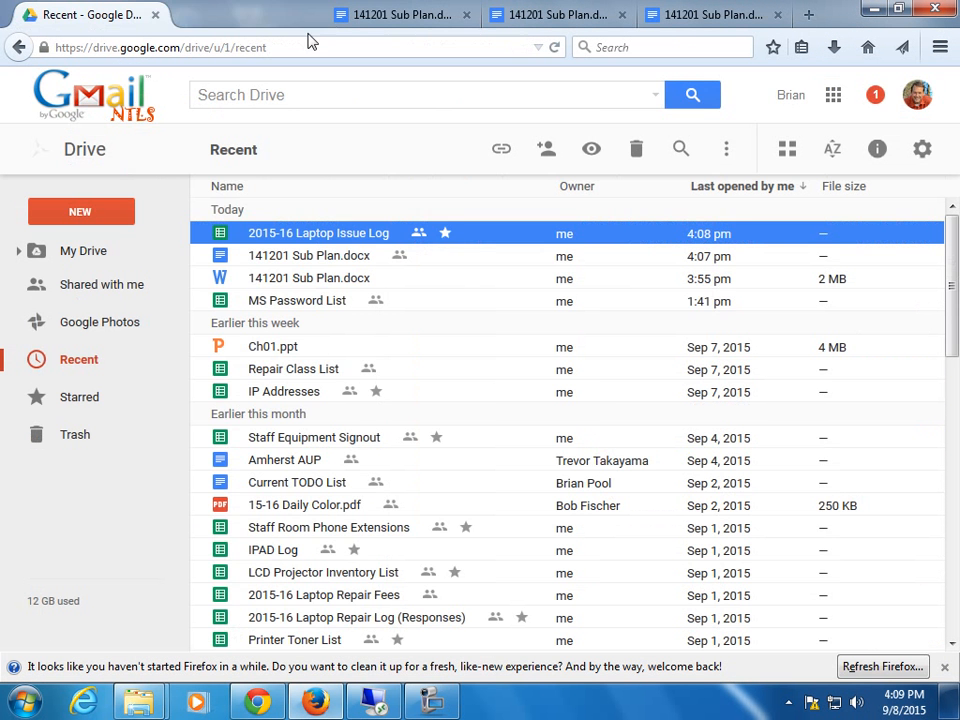
double_click(304, 398)
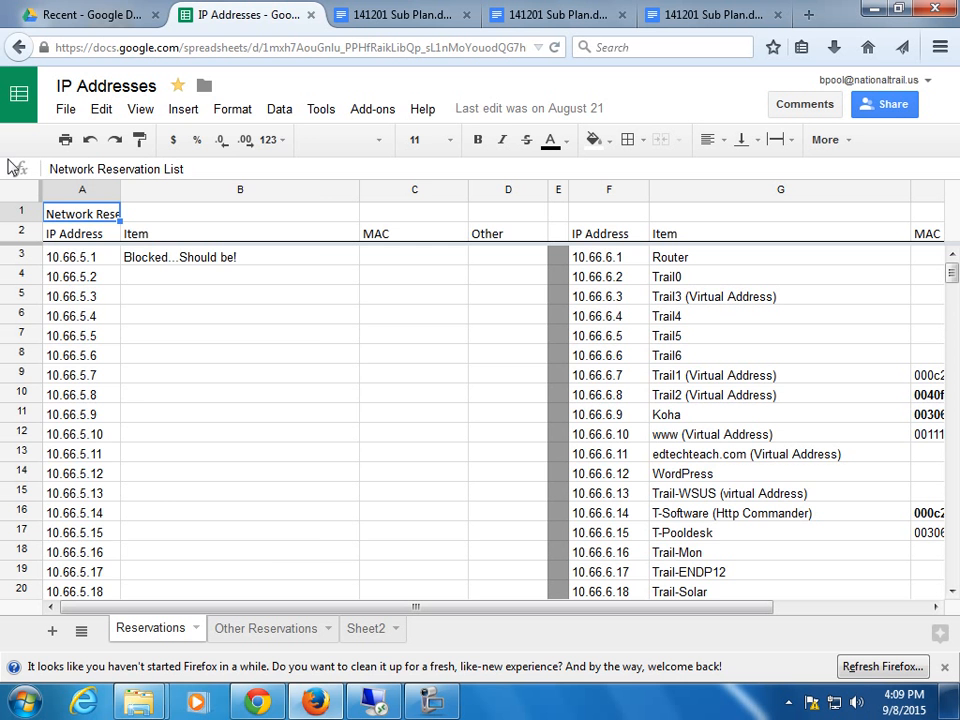
Browse the IP Addresses File and Data menus, then go back to Drive's Recent list.
click(63, 110)
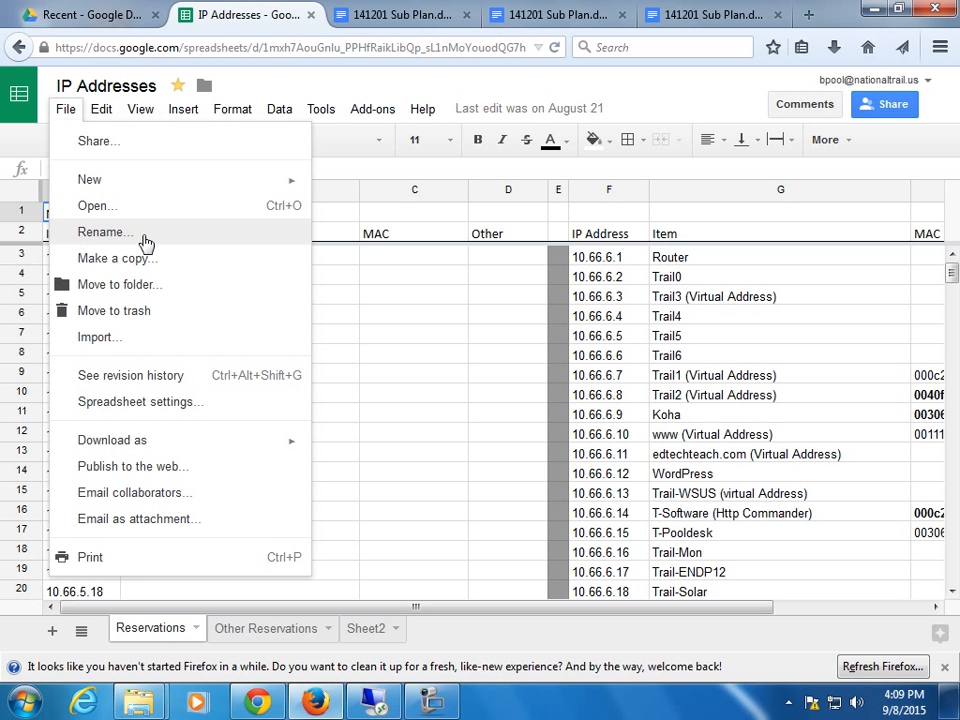
mouse_move(252, 447)
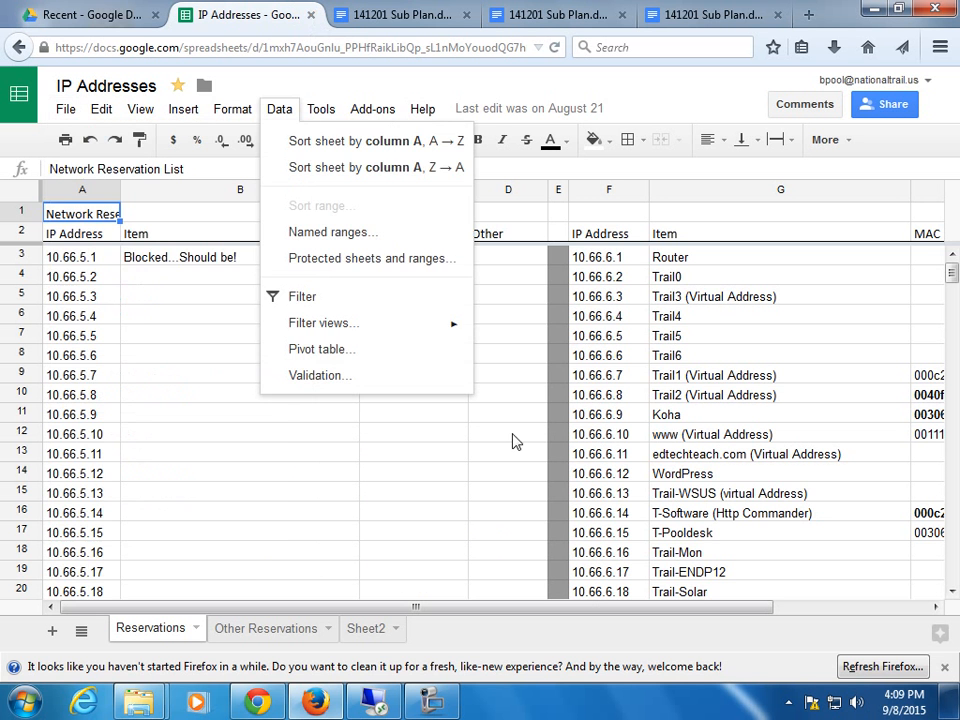
click(515, 452)
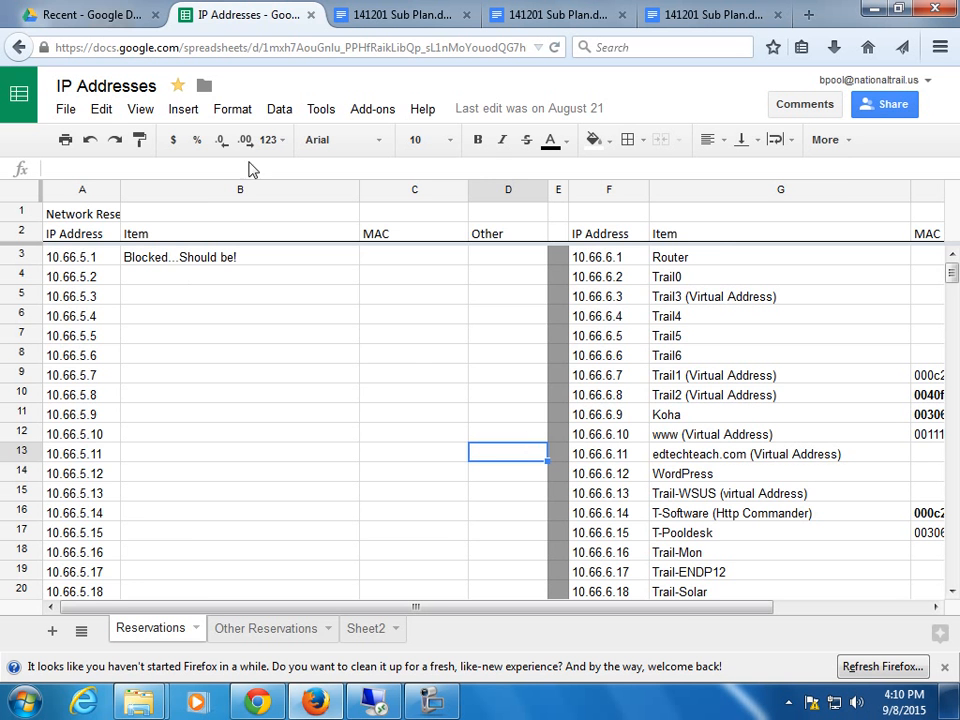
click(80, 16)
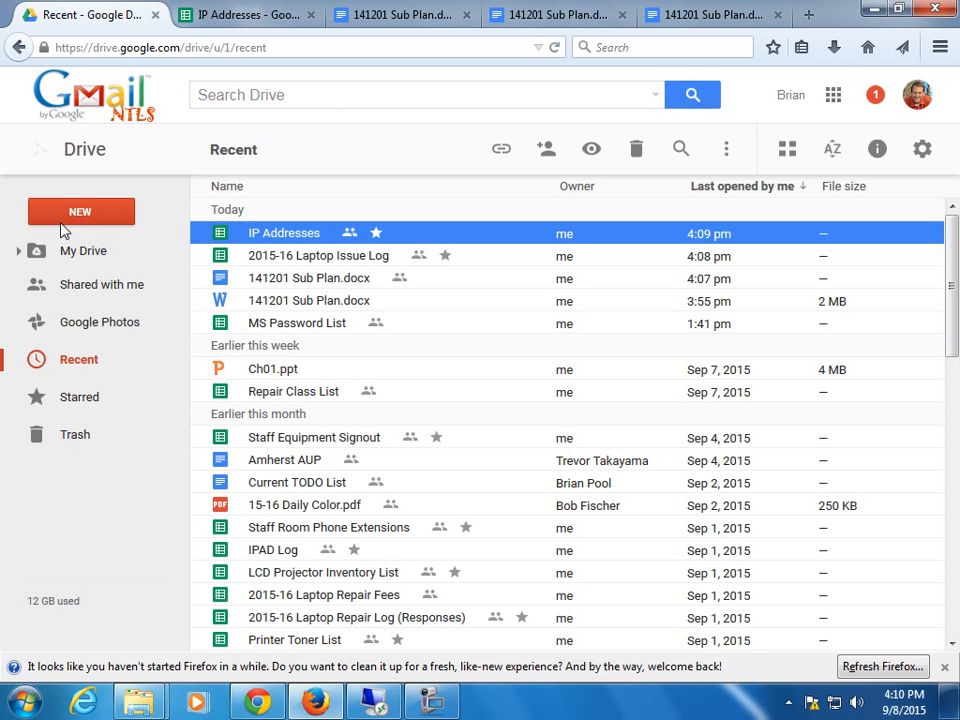
Use Drive's NEW menu to create a blank Google Sheets spreadsheet.
click(78, 219)
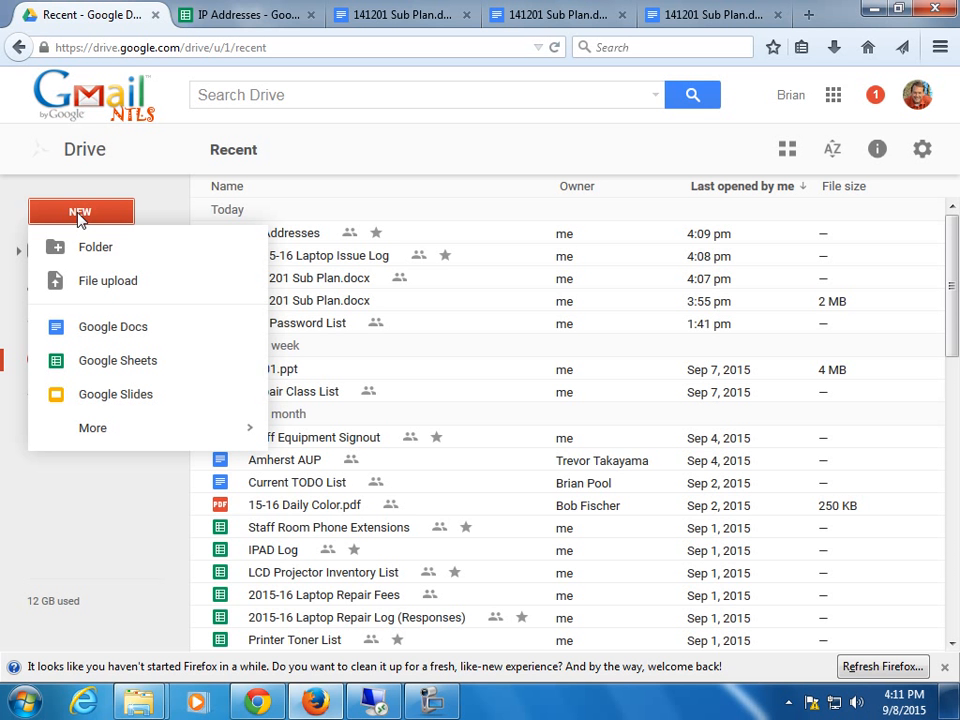
click(126, 368)
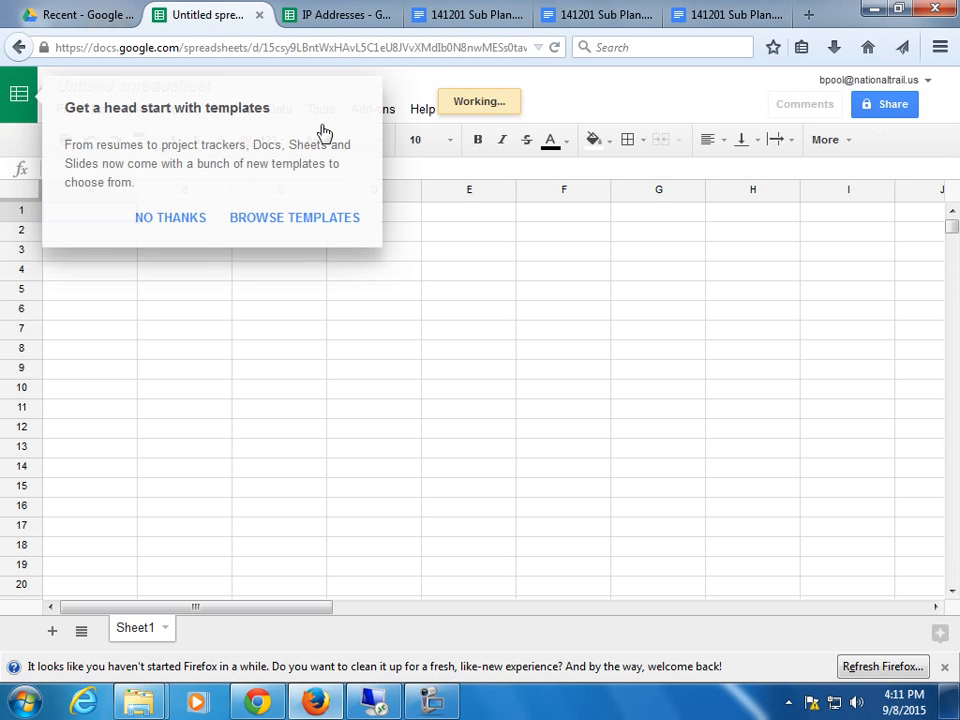
Dismiss the templates tip and add Sheet2 through Sheet5 to the new spreadsheet.
click(162, 220)
click(152, 88)
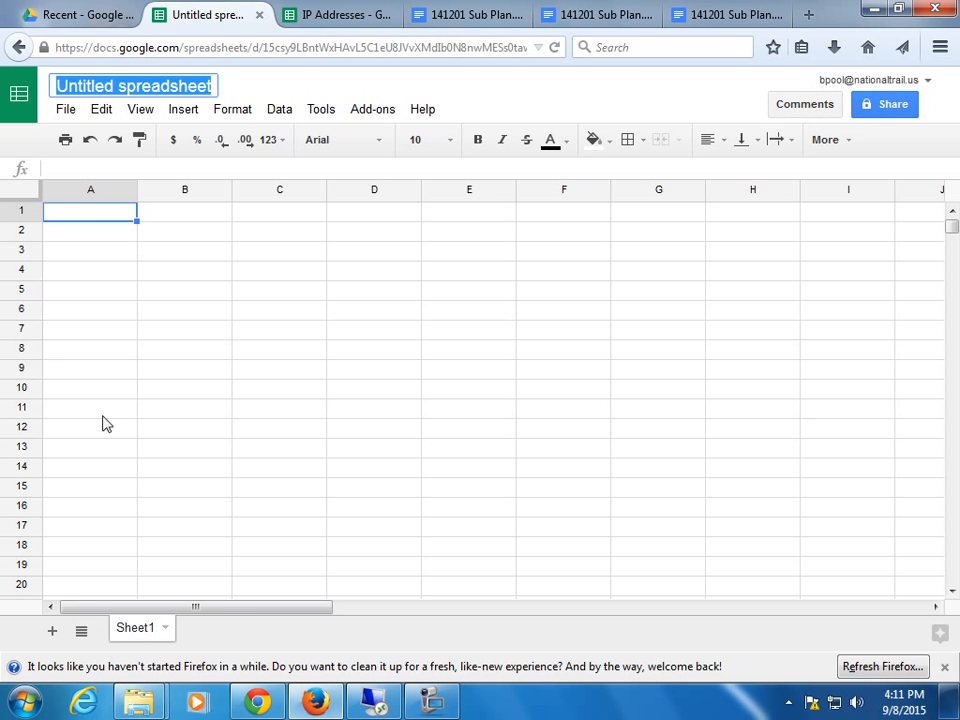
click(52, 633)
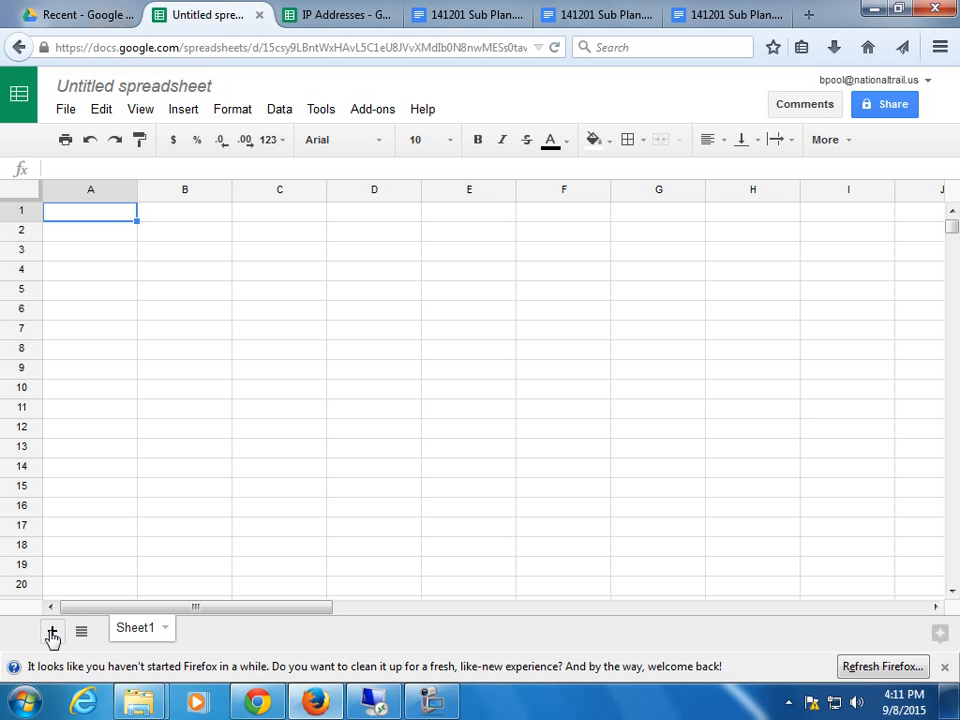
click(53, 632)
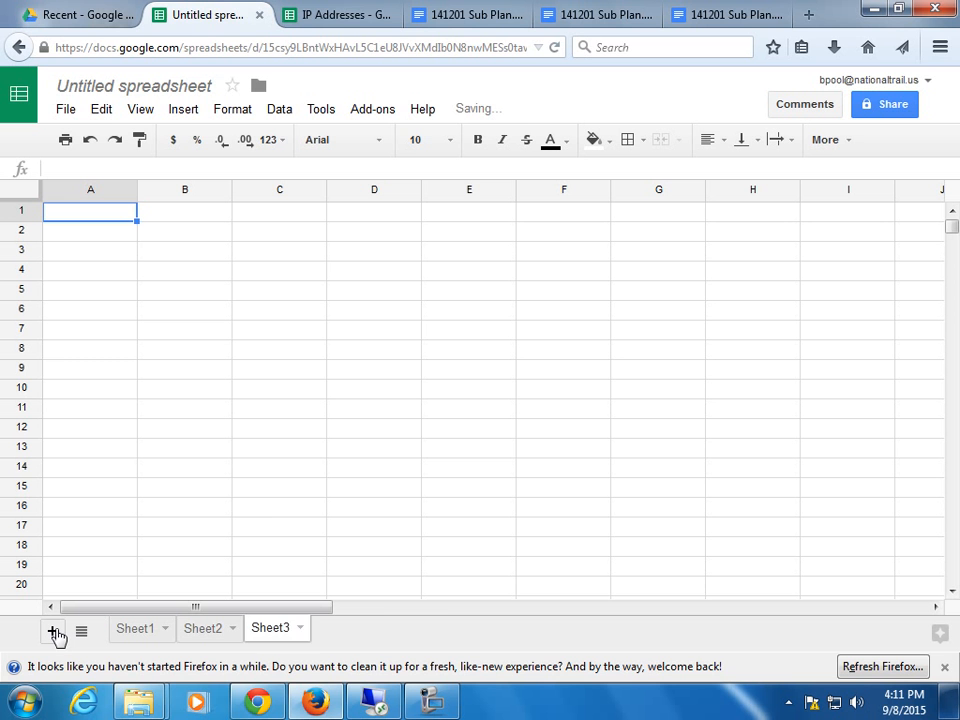
click(53, 632)
click(53, 632)
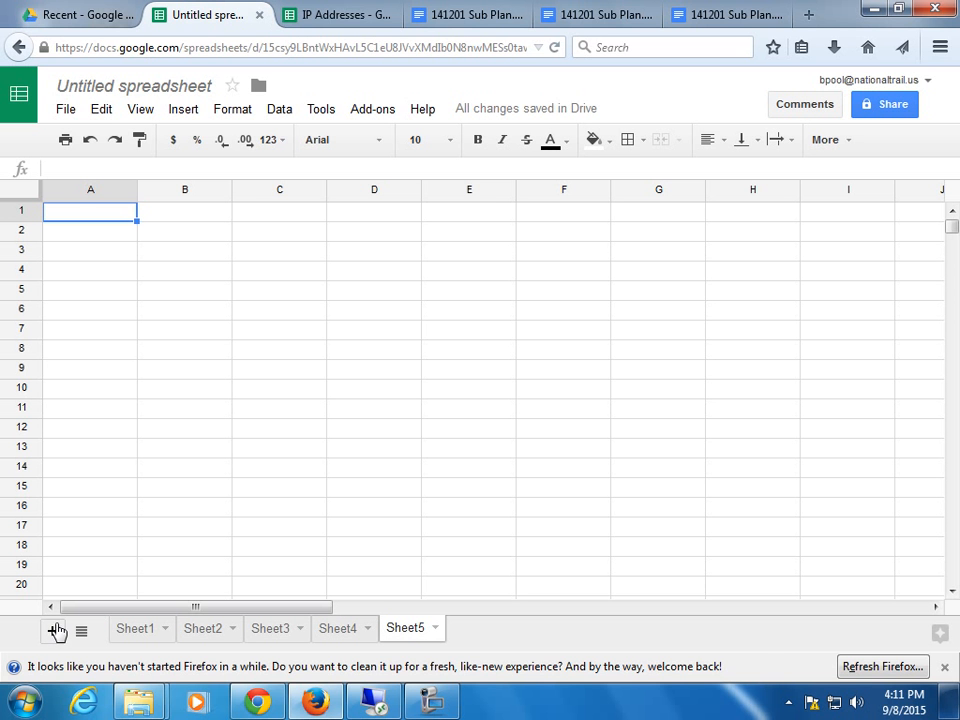
Colour the Sheet1 tab light blue and widen columns A and B on Sheet2.
right_click(135, 637)
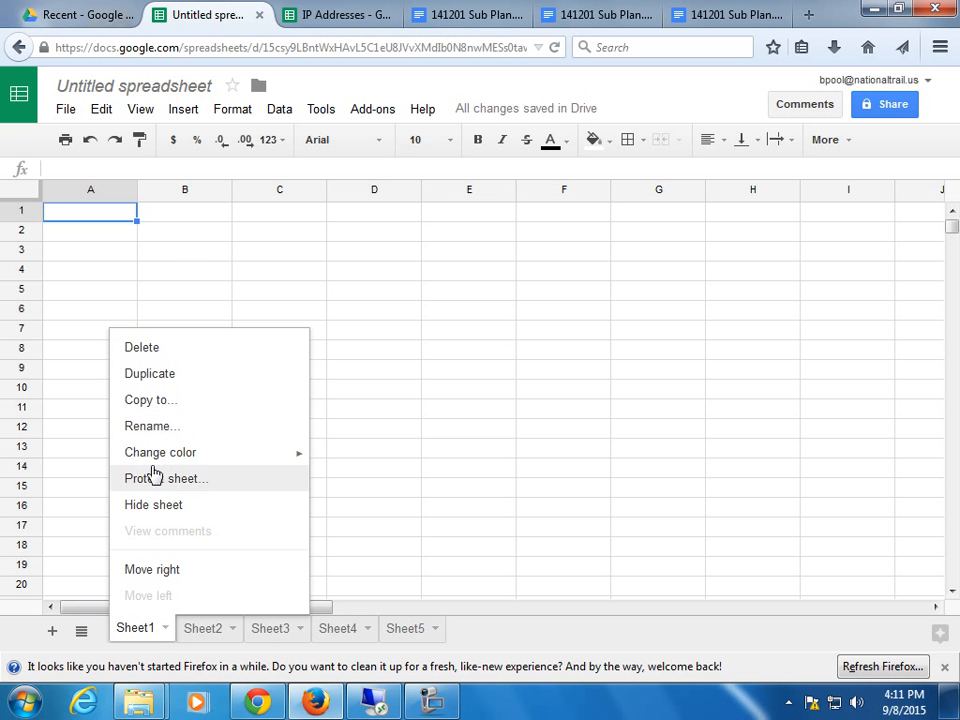
mouse_move(154, 456)
click(434, 333)
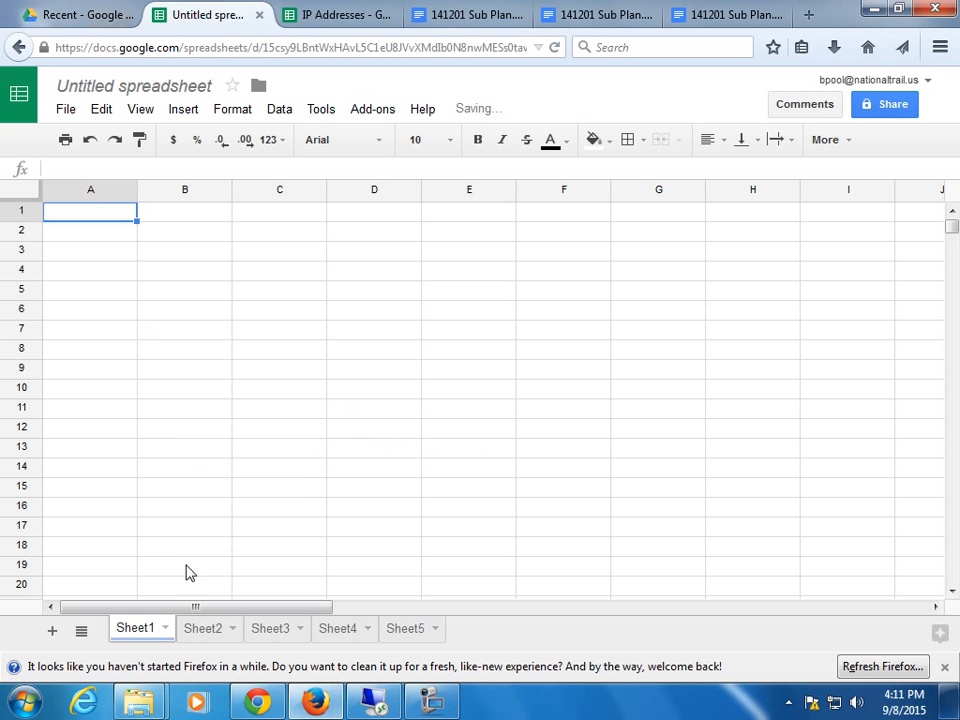
click(212, 632)
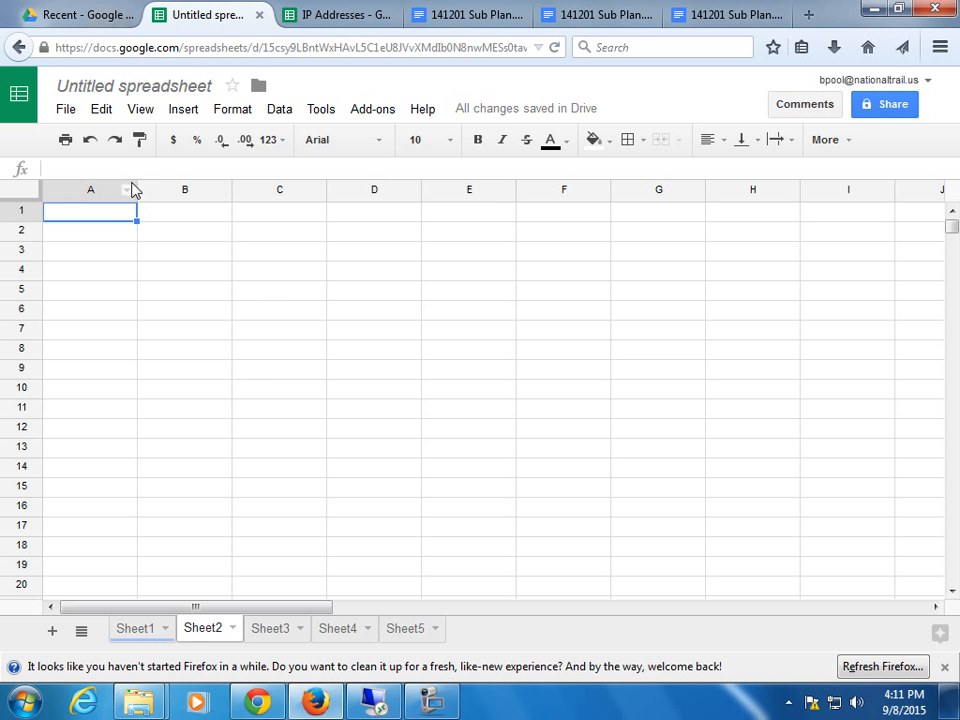
drag(133, 189, 307, 198)
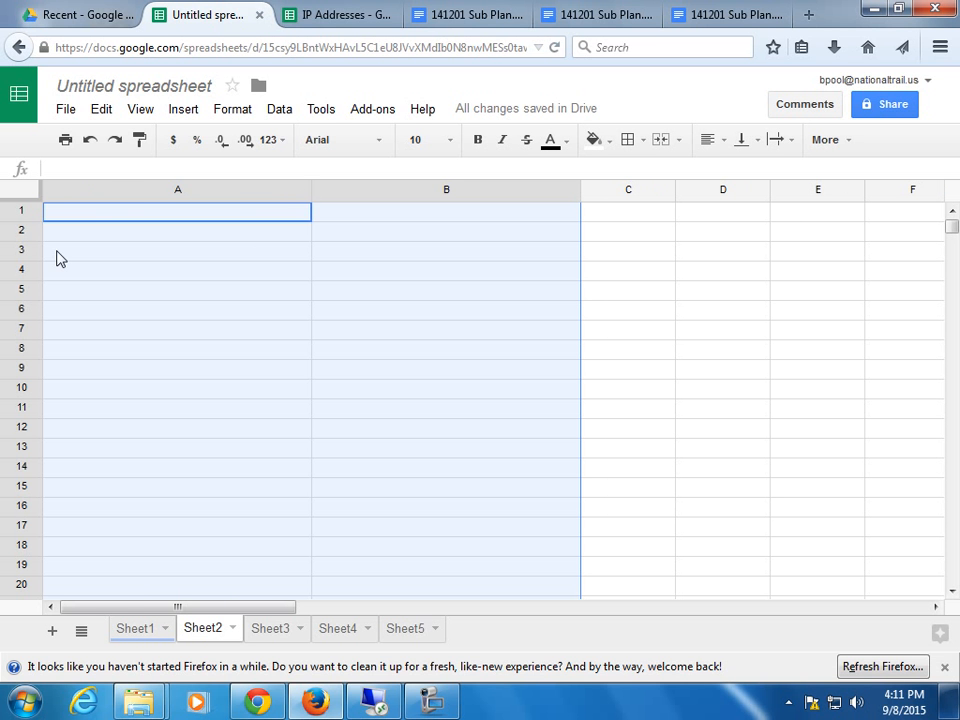
In Drive's Starred list, open the 2015-16 Technology Expenditures spreadsheet.
click(88, 20)
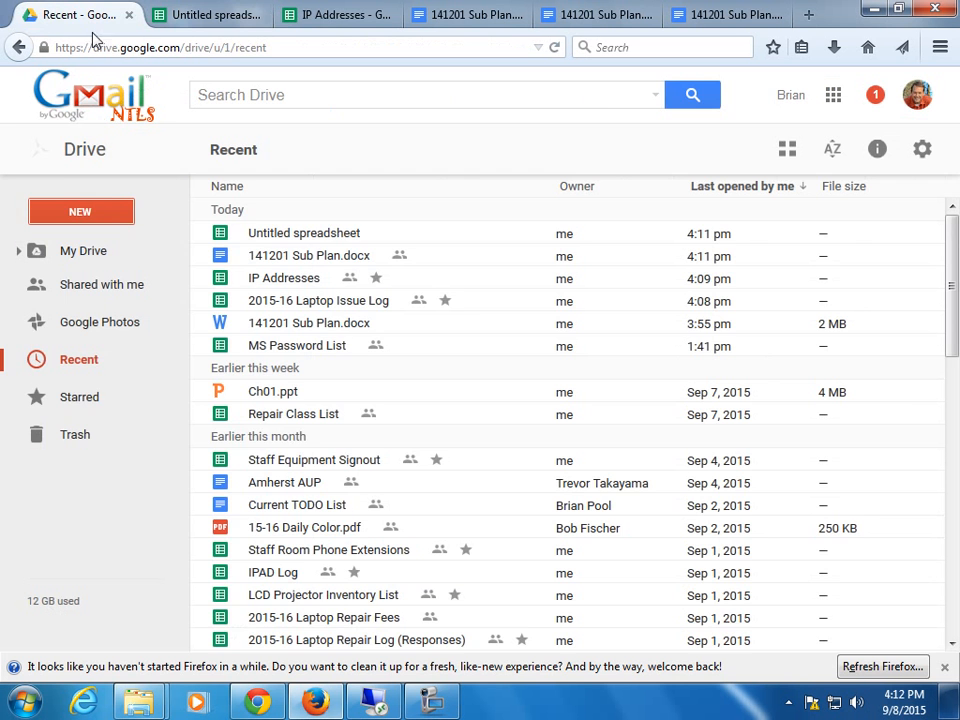
click(83, 402)
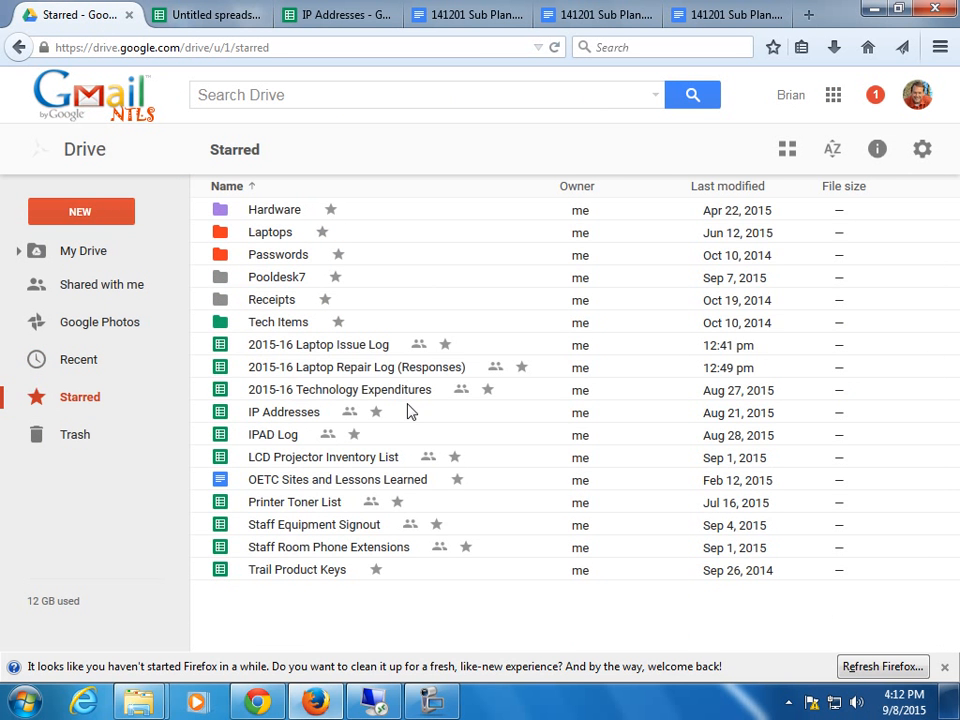
double_click(411, 390)
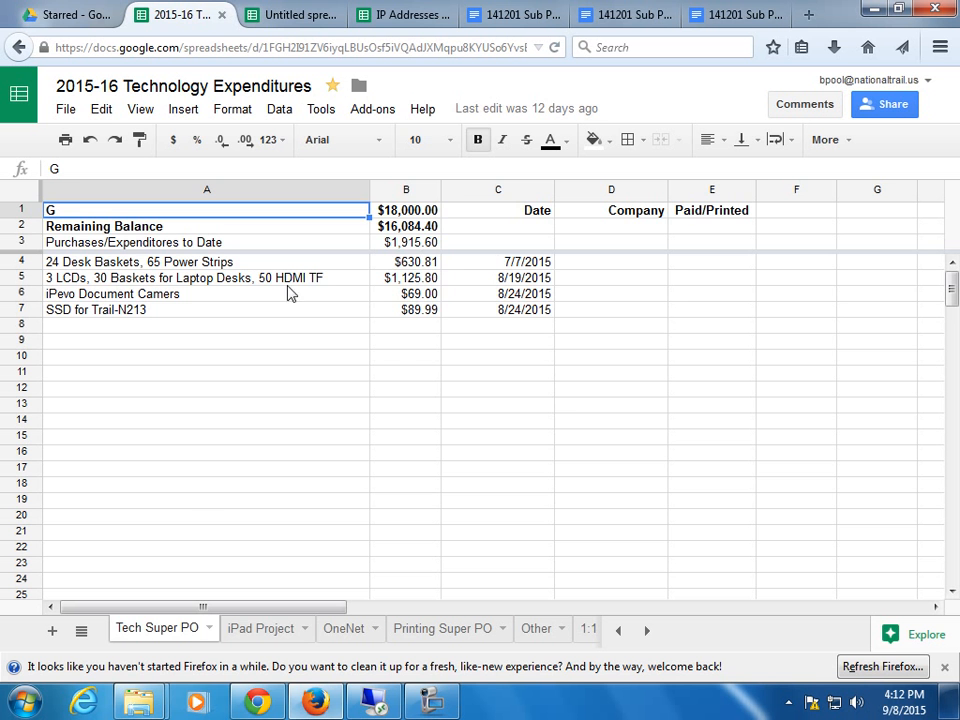
click(274, 639)
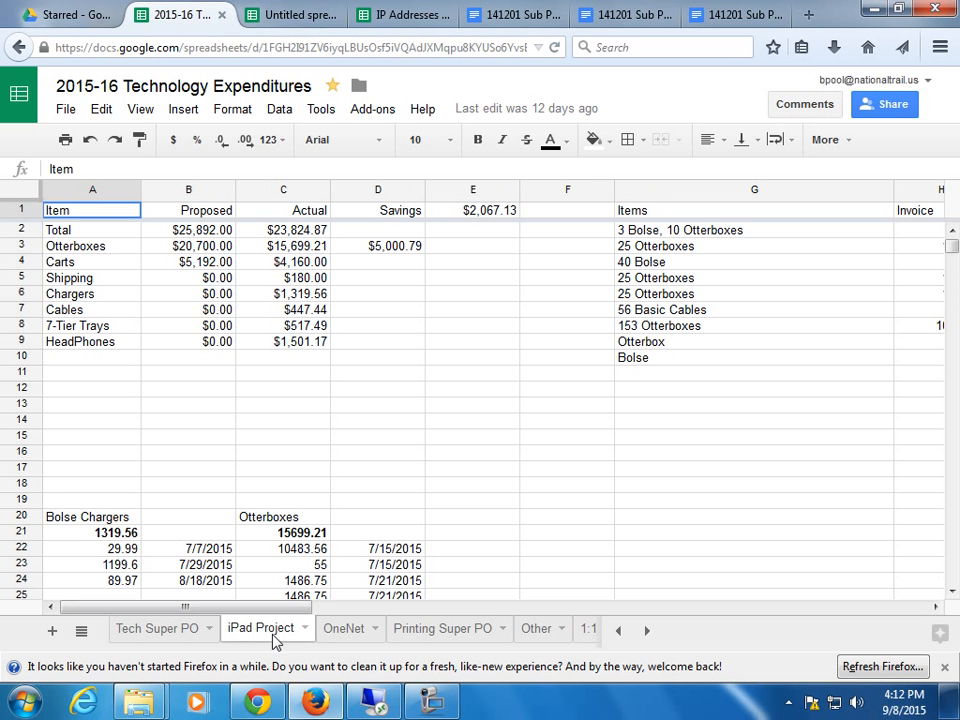
click(340, 640)
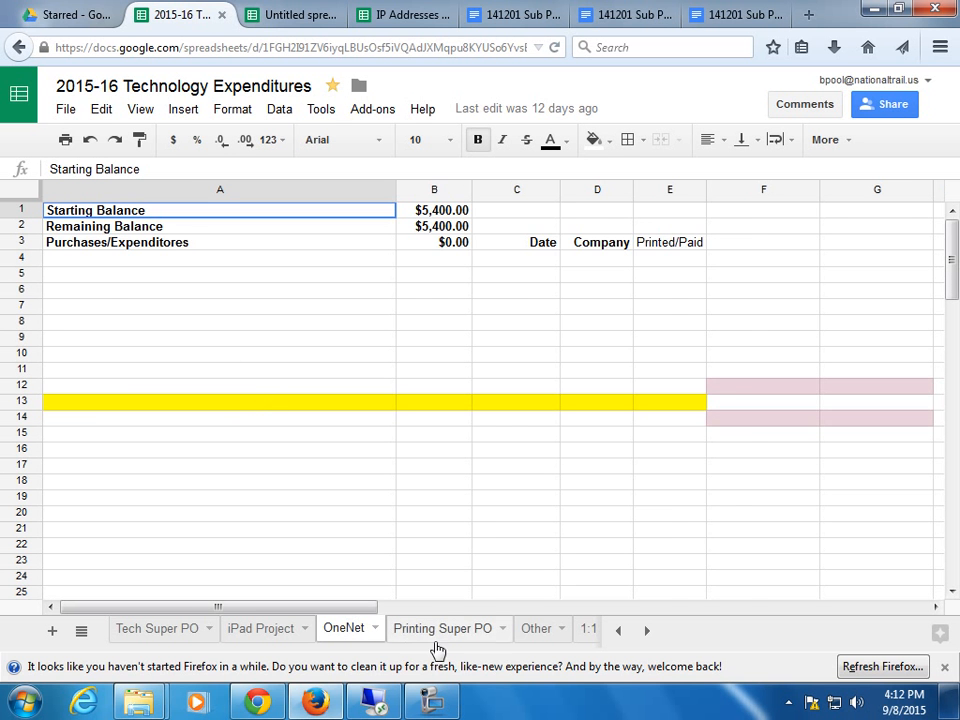
click(141, 630)
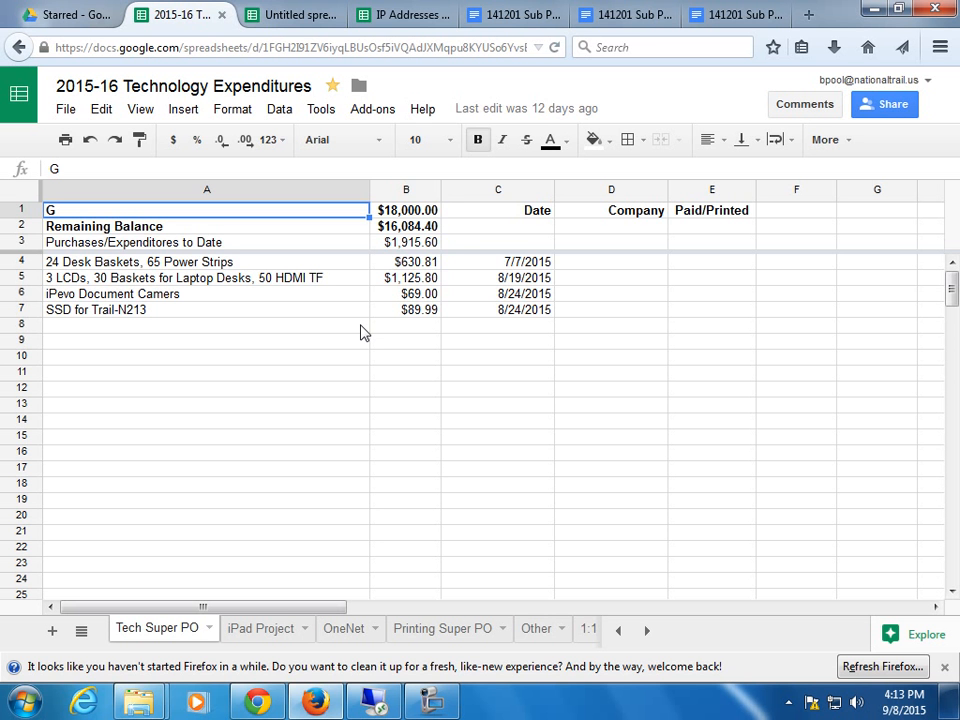
Open the full sharing settings, scroll the list of people with access, and close it.
click(876, 104)
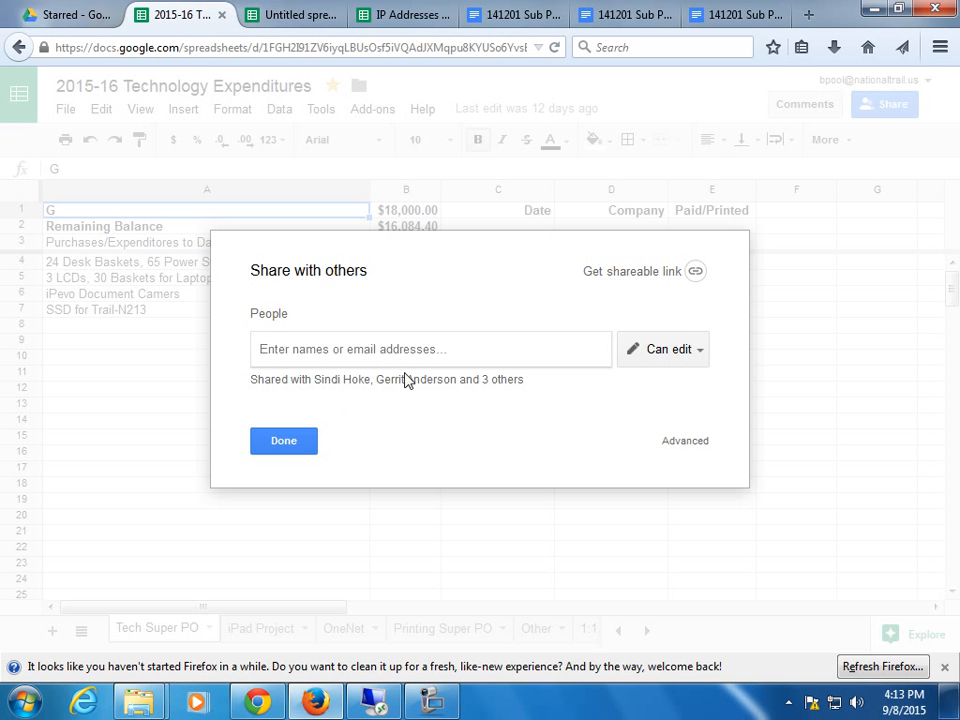
click(413, 392)
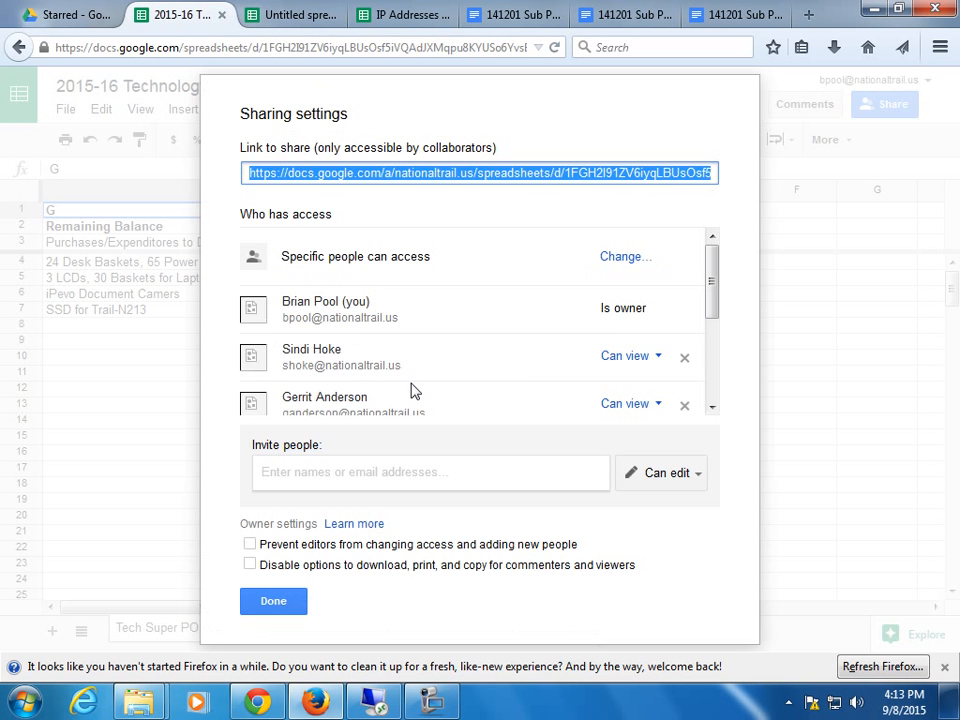
click(713, 297)
drag(713, 297, 713, 265)
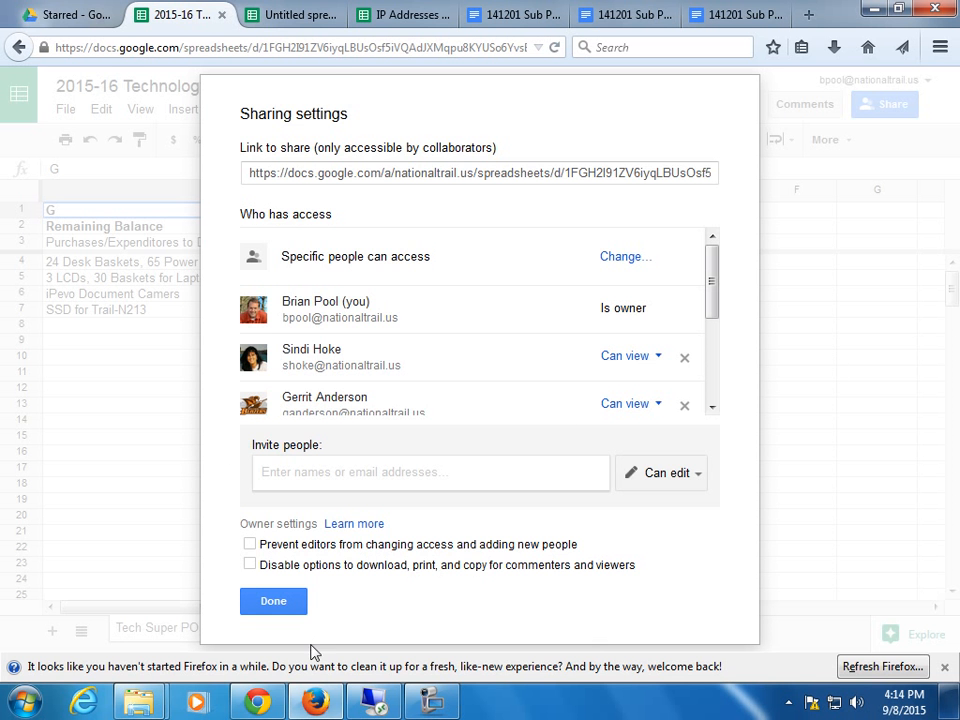
click(294, 602)
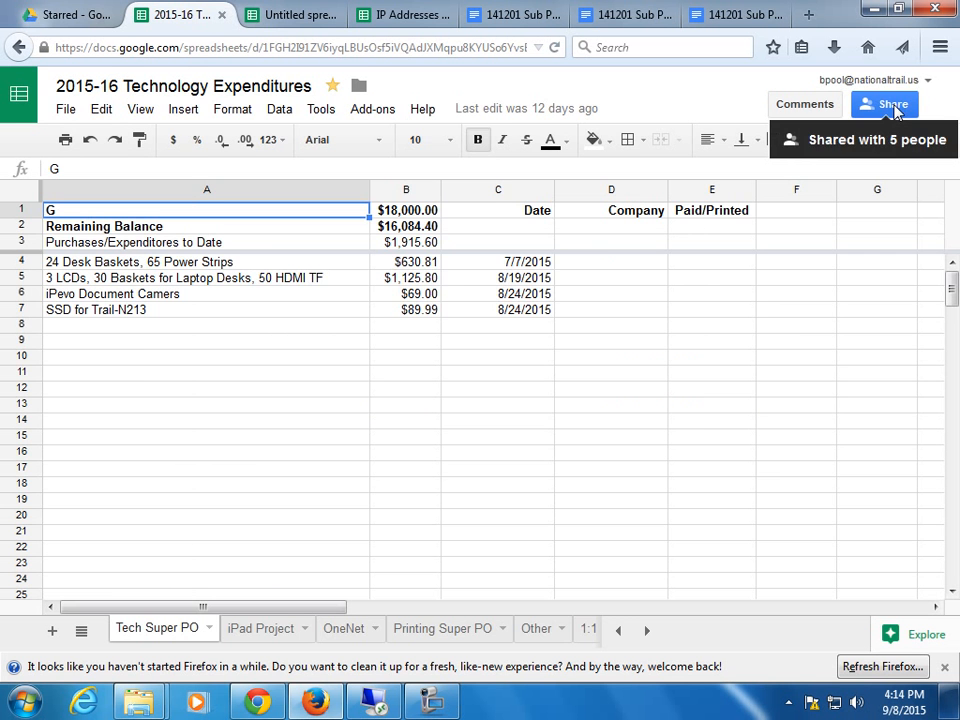
Turn on a shareable link for National Trail Local Schools and open the More link-sharing options.
click(888, 104)
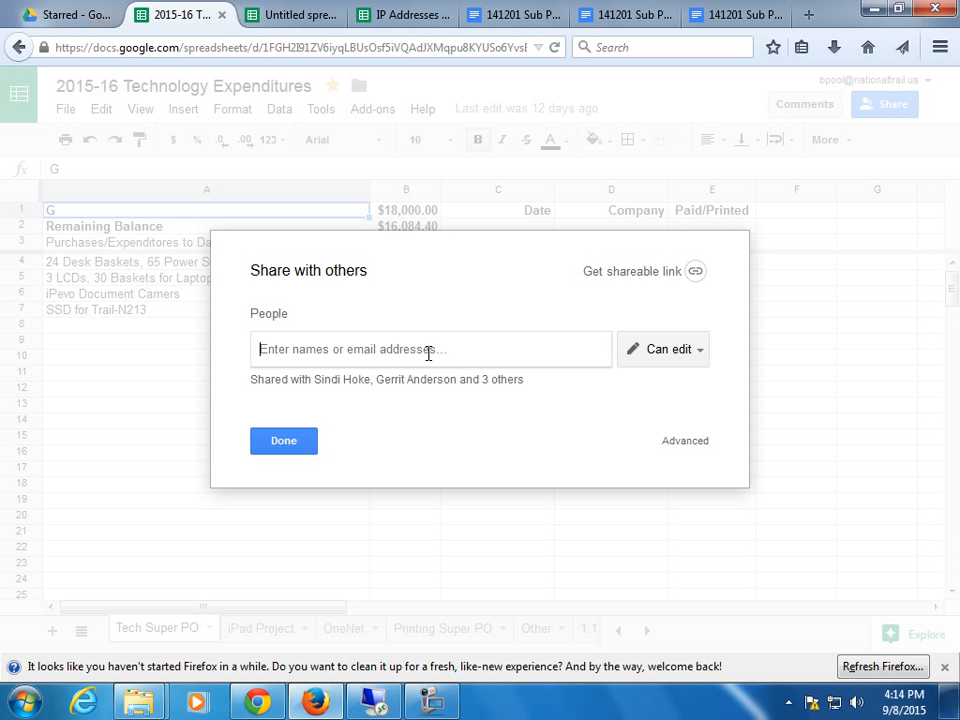
click(698, 271)
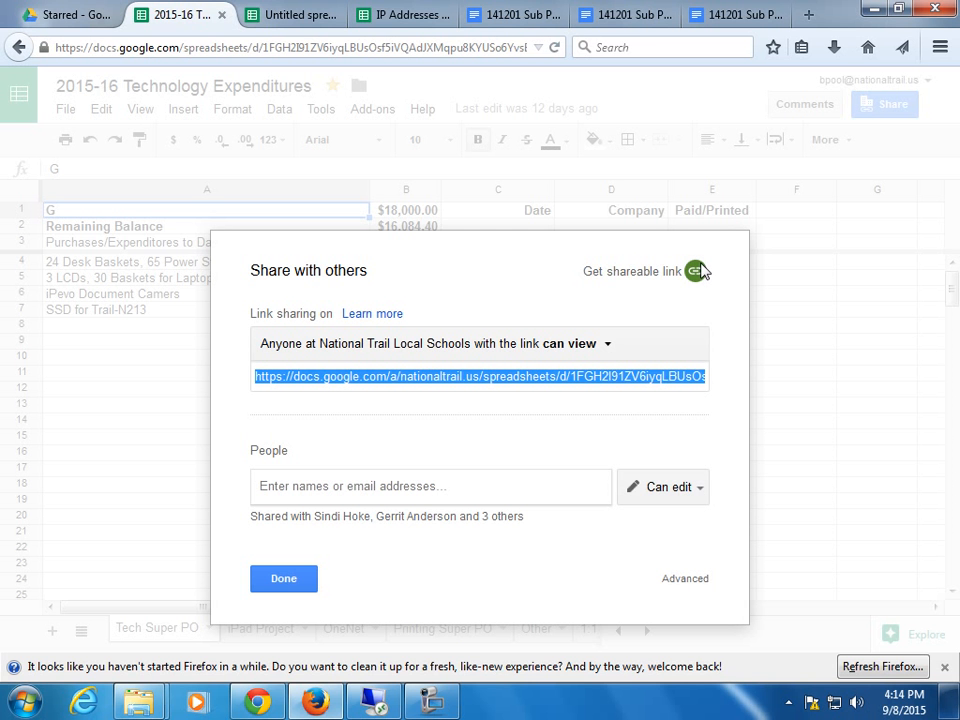
click(589, 355)
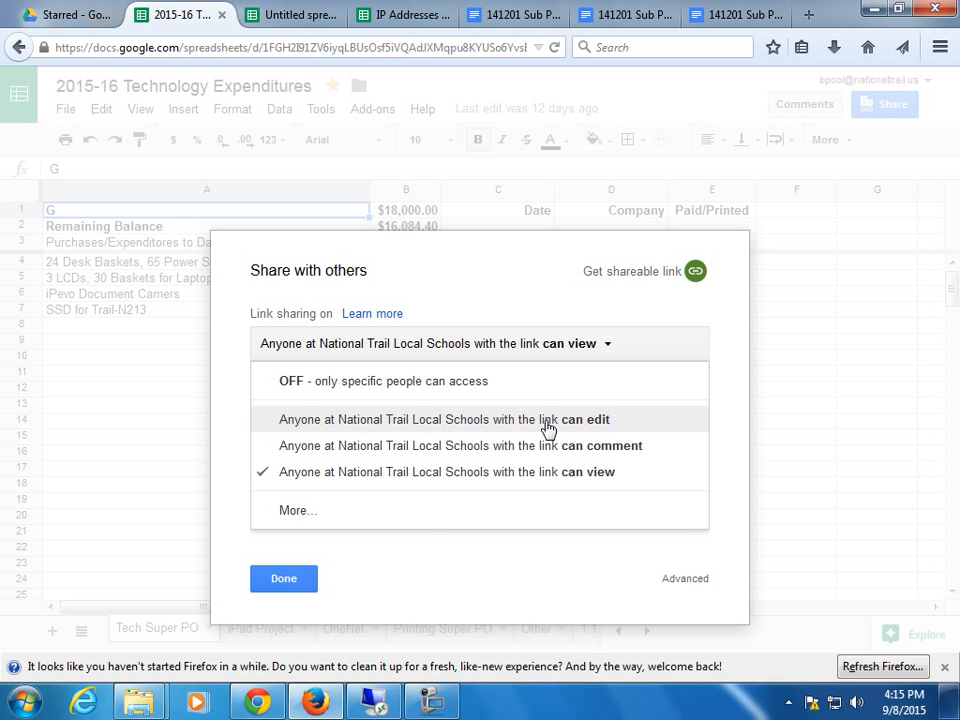
click(297, 512)
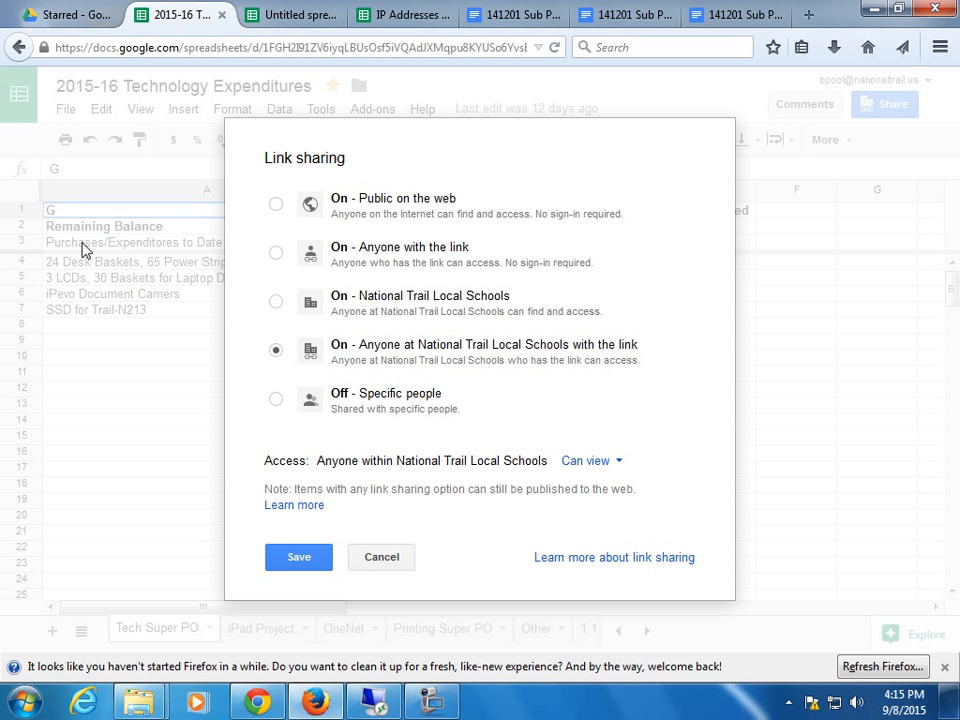
Try Can edit for the link, then cancel so it stays view-only.
click(596, 463)
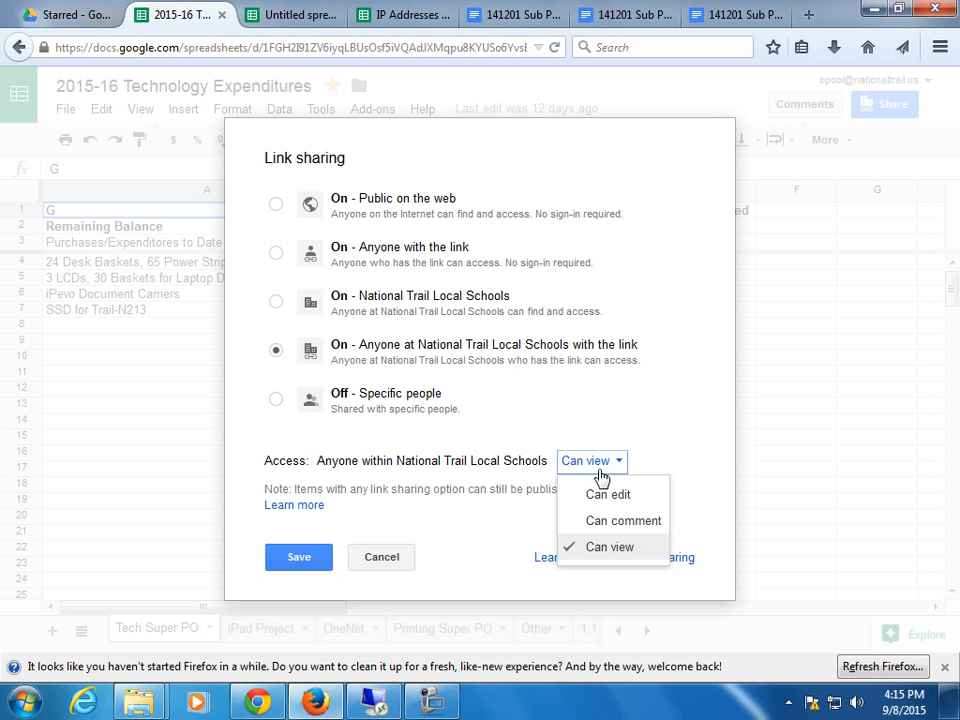
click(588, 494)
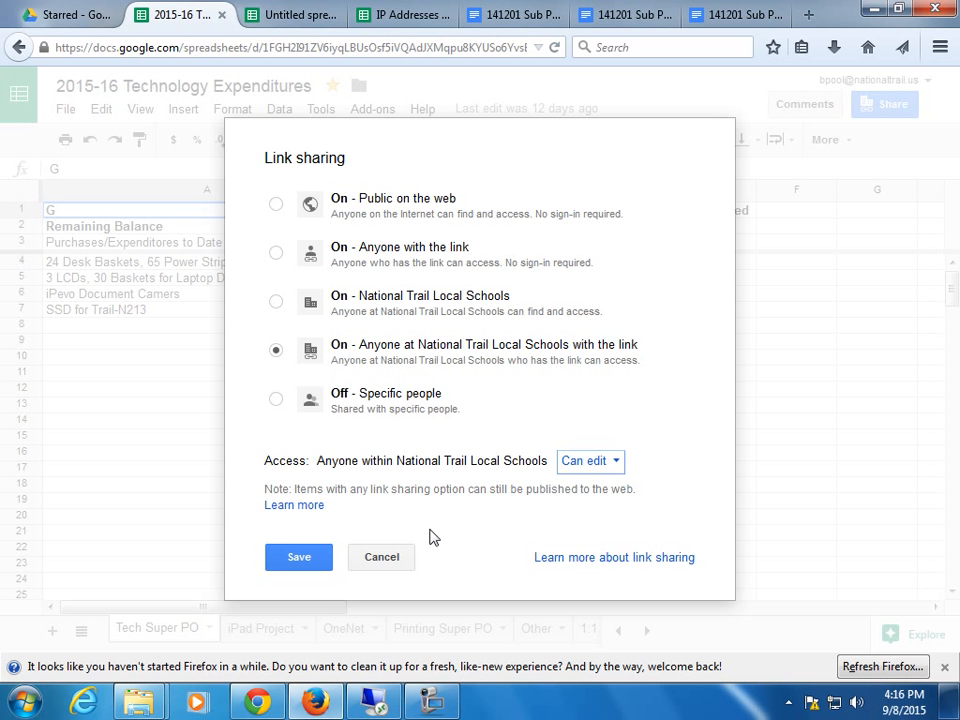
click(386, 559)
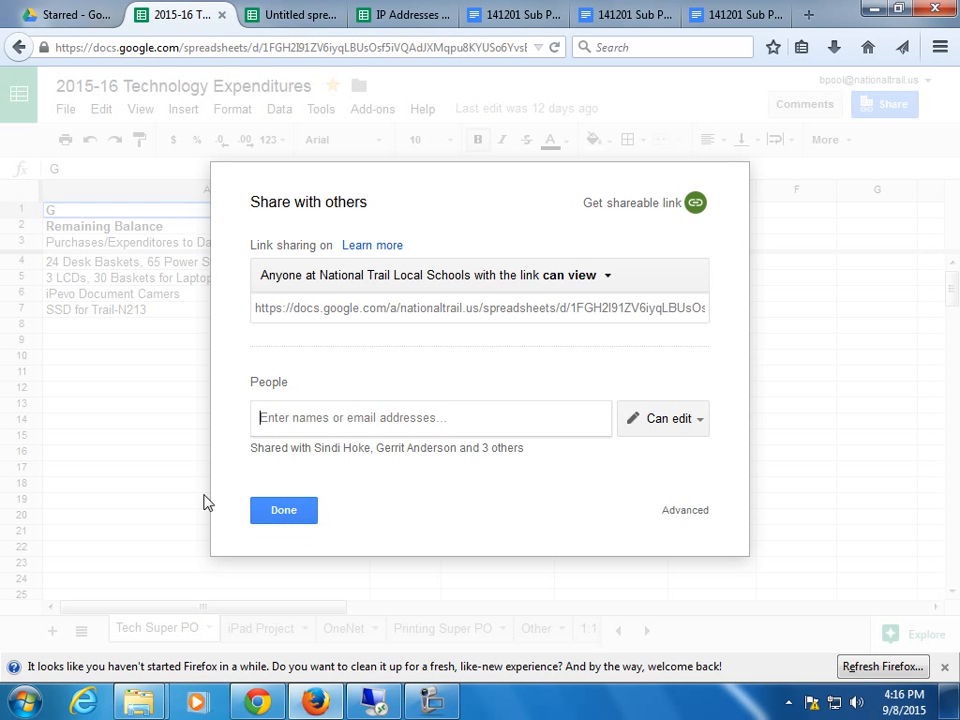
Close the Share with others dialog with Done.
click(306, 510)
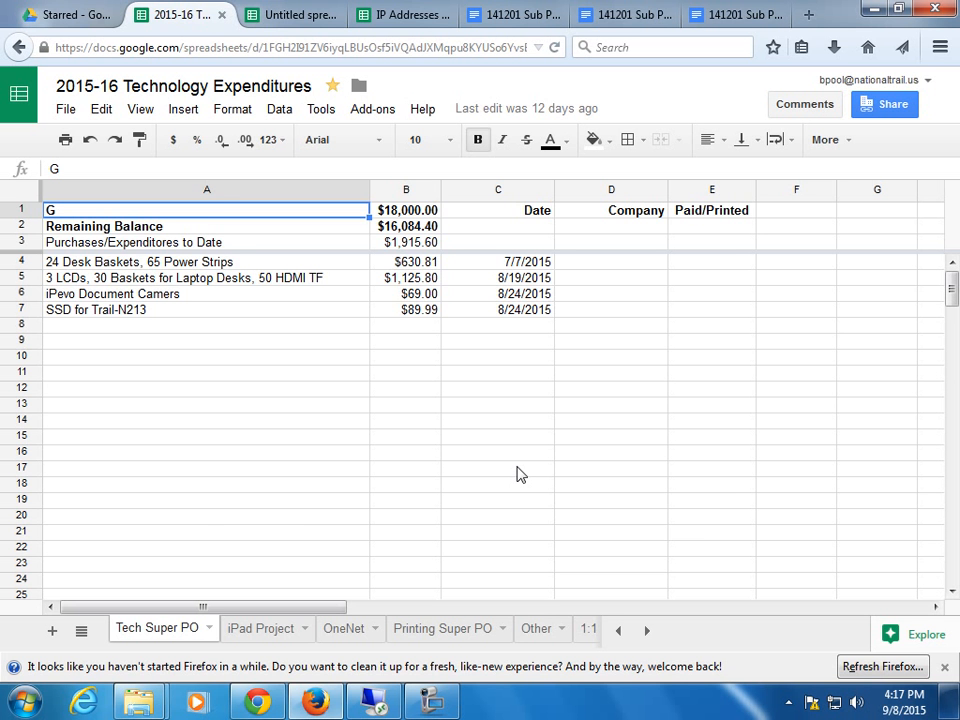
Close the Technology Expenditures tab and open the starred 2015-16 Laptop Issue Log.
click(220, 14)
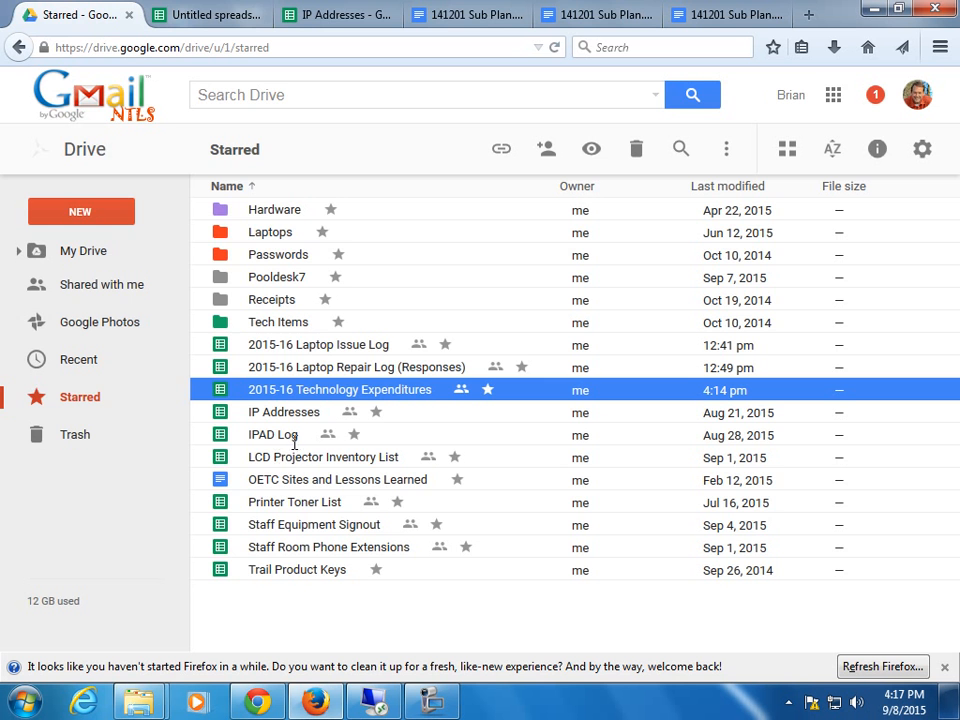
double_click(363, 344)
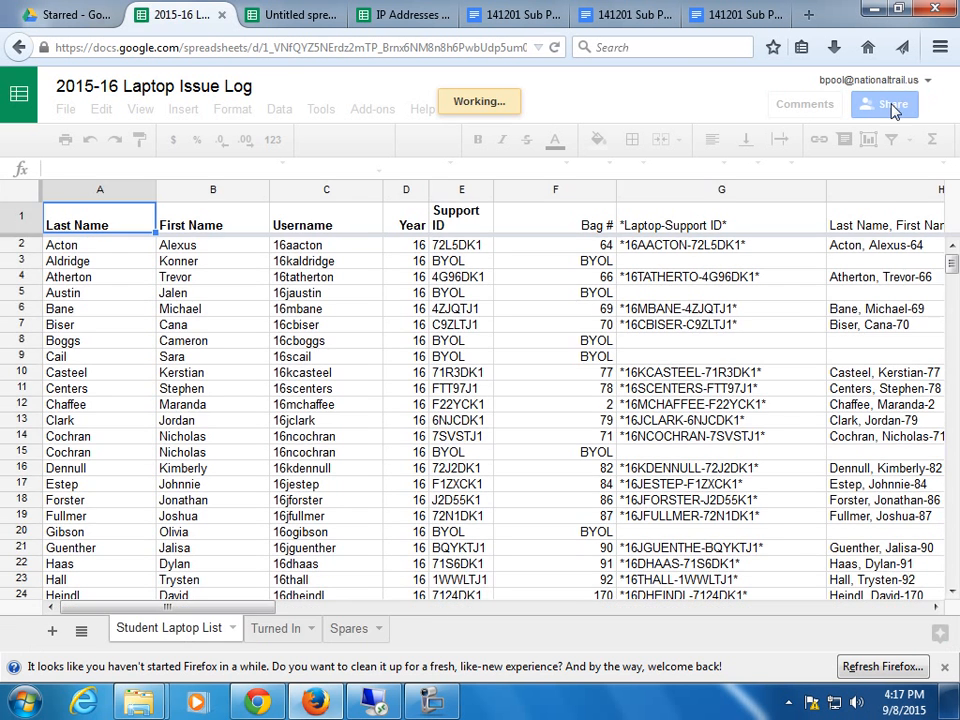
Turn on view-by-link sharing for National Trail Local Schools on the Laptop Issue Log.
click(893, 106)
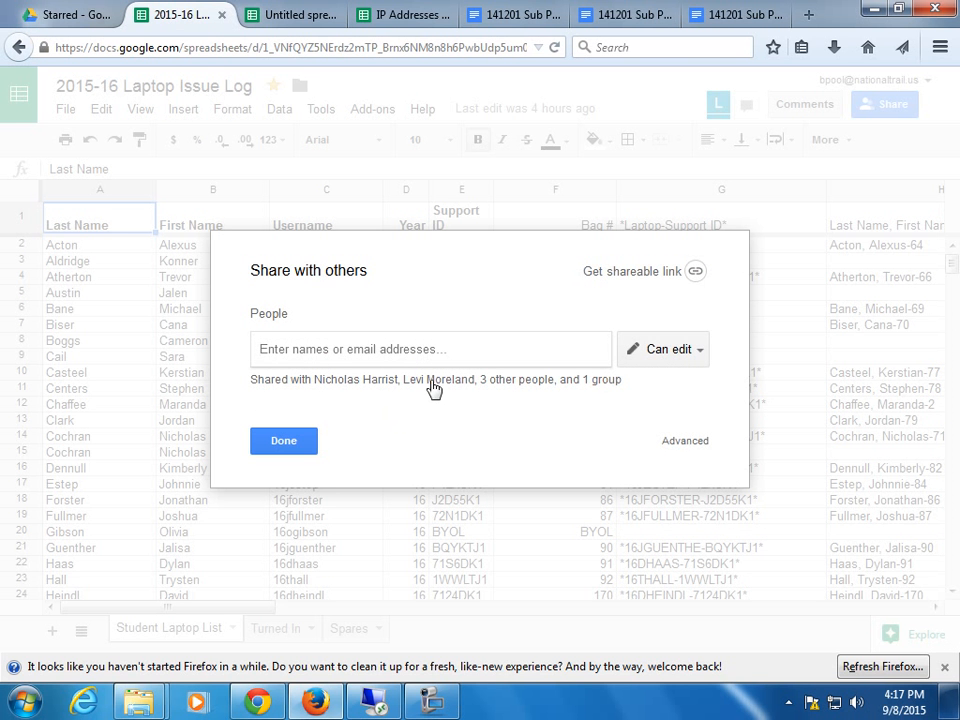
click(653, 271)
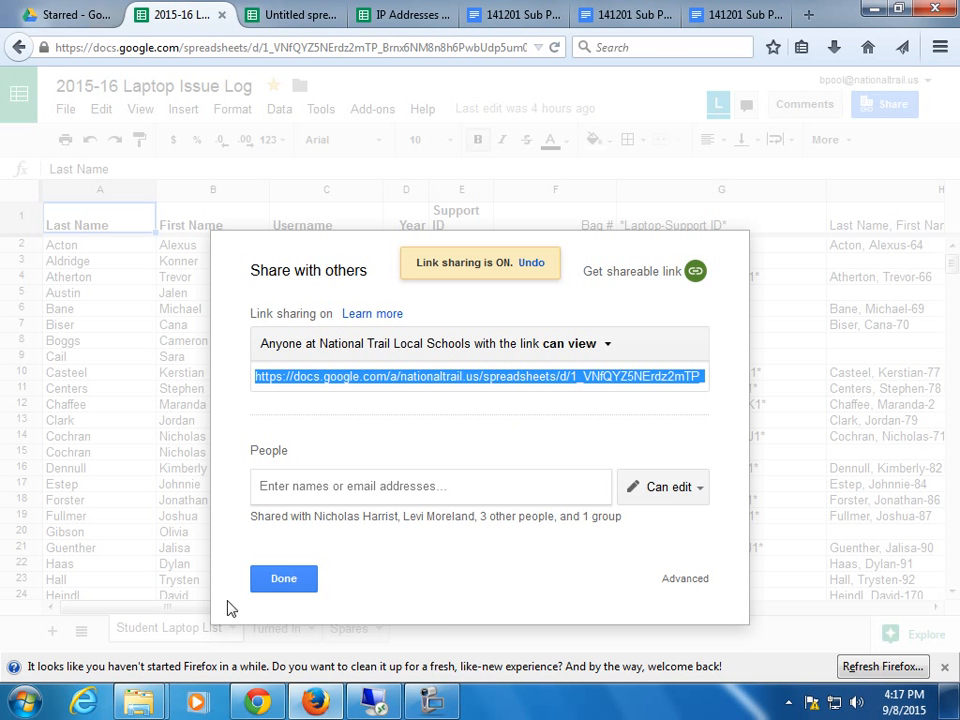
click(292, 579)
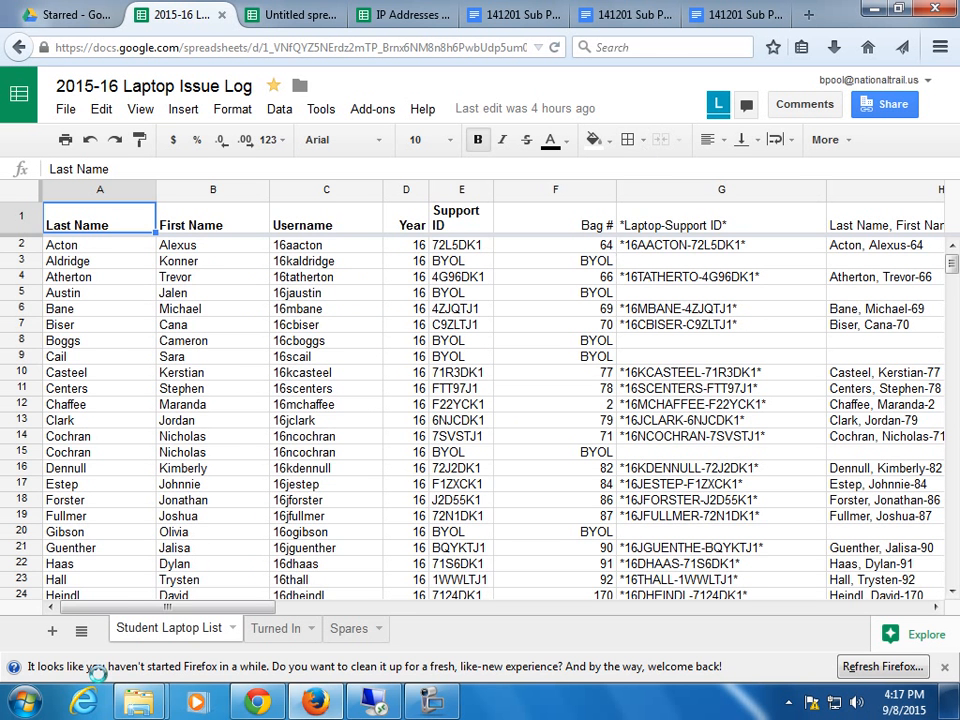
click(25, 702)
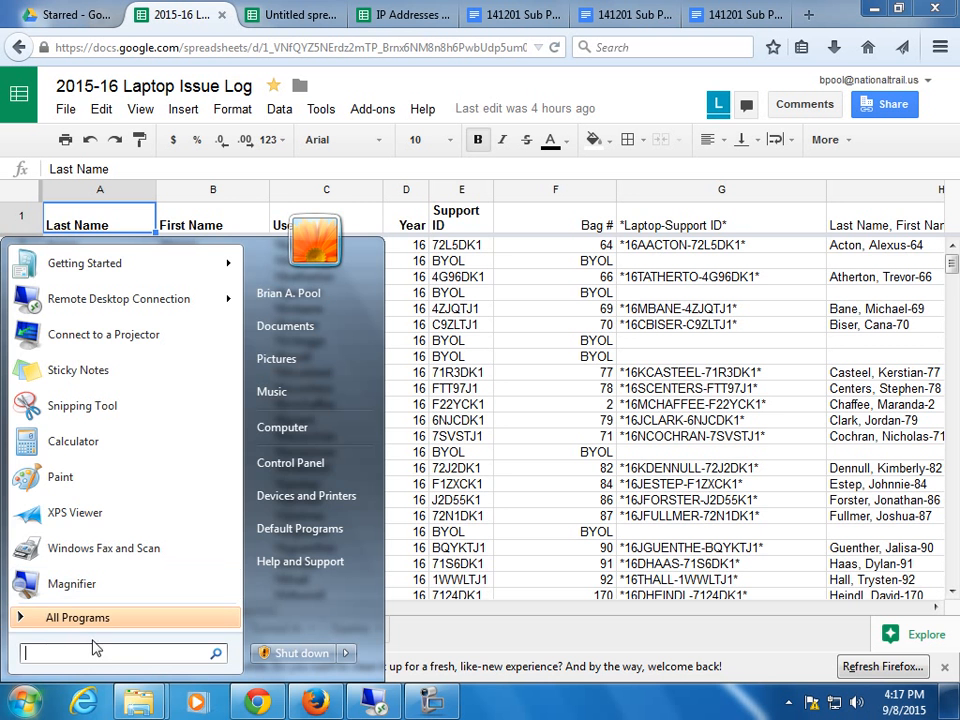
Launch Notepad, paste the Laptop Issue Log sharing link, and maximize the window.
text(note)
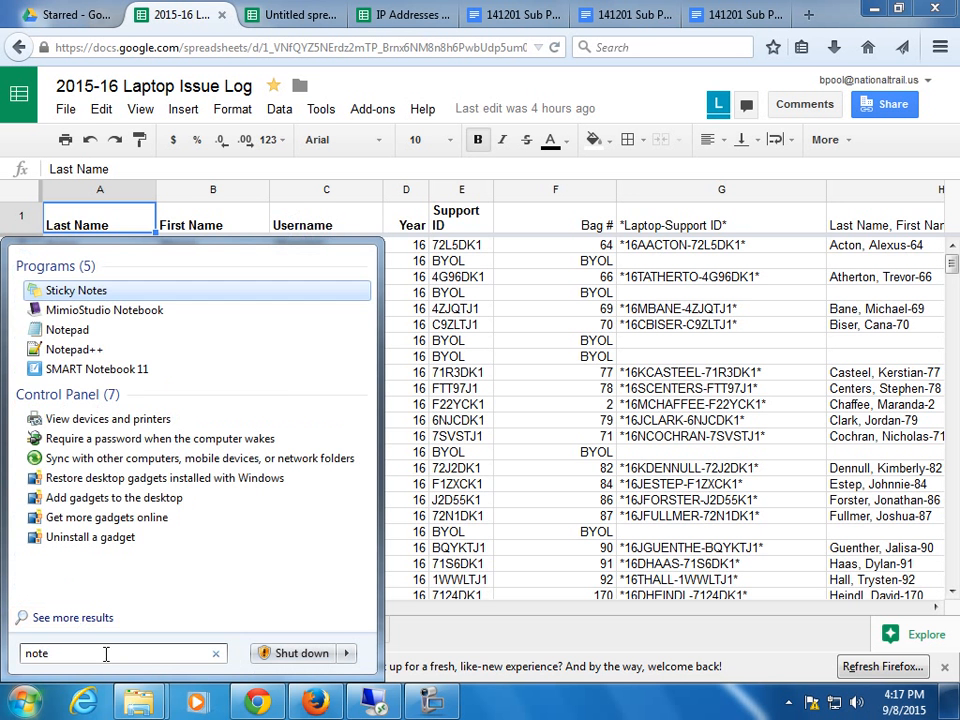
click(67, 330)
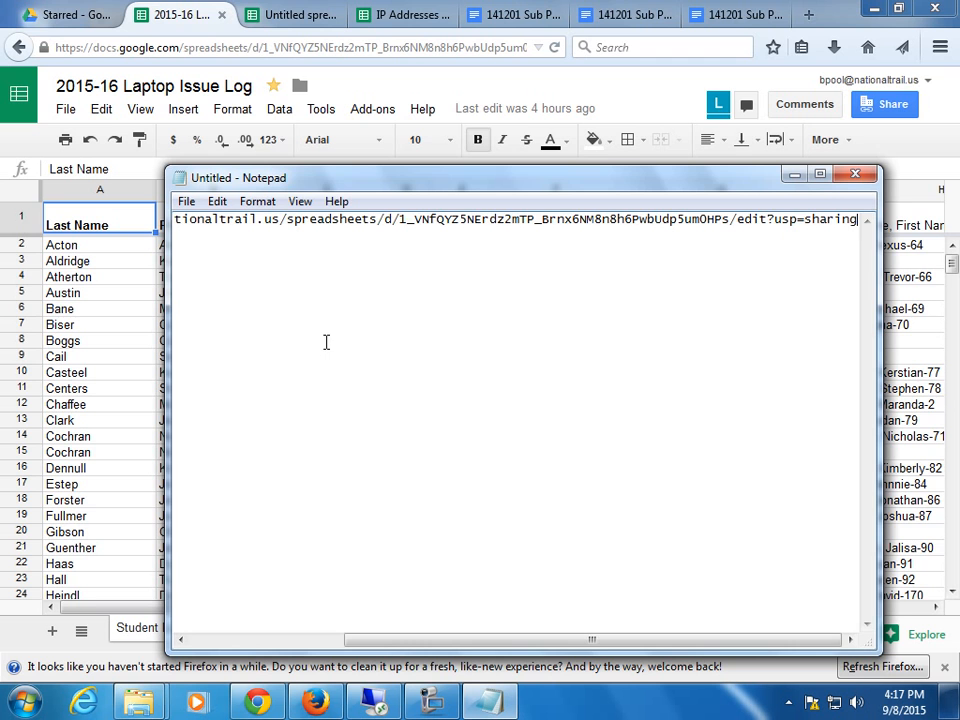
click(819, 176)
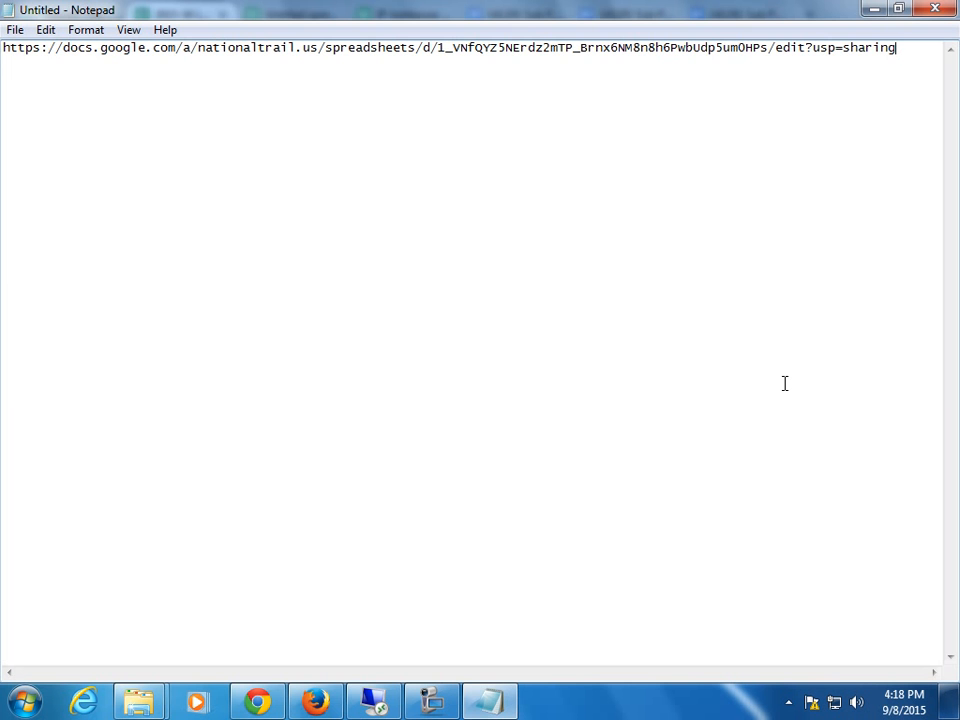
Load tinyurl.com in the browser tab that held the 141201 Sub Plan document.
click(315, 702)
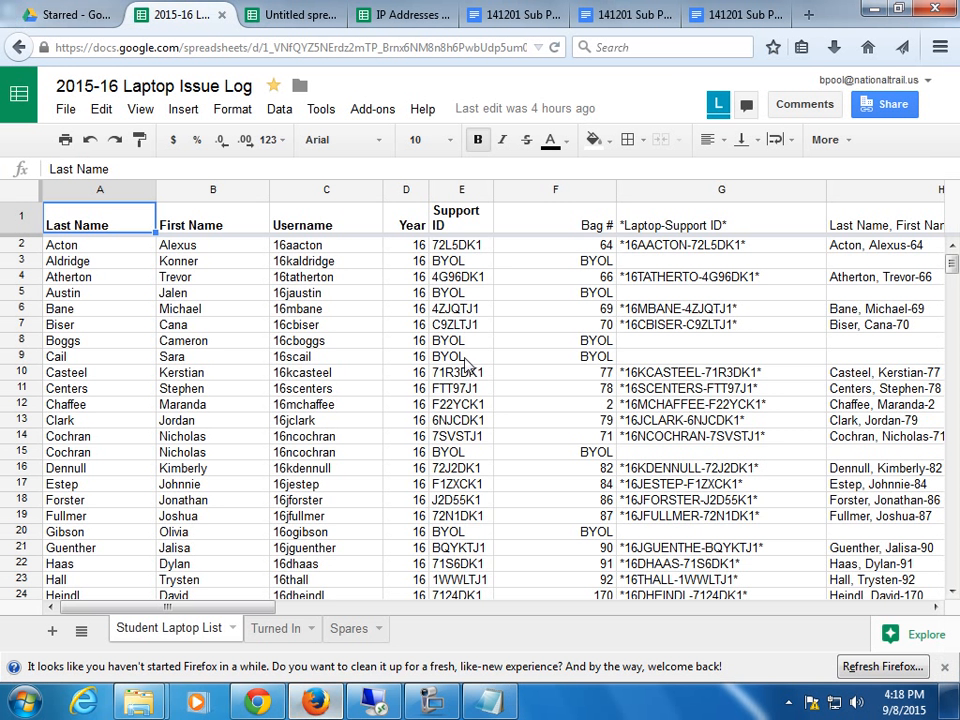
click(755, 15)
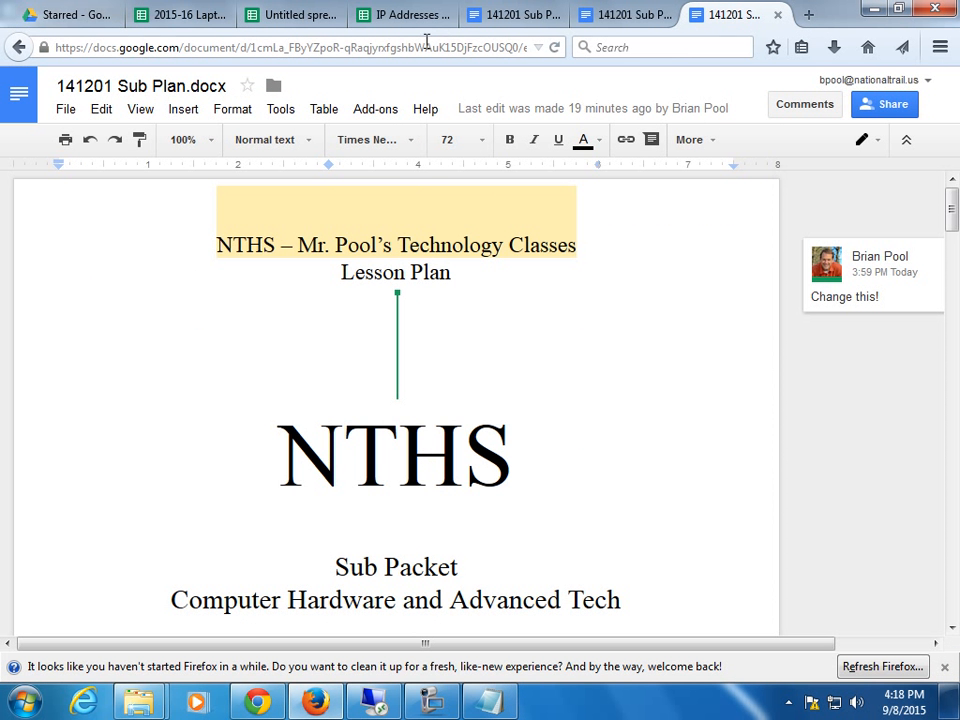
click(458, 45)
text(tinu)
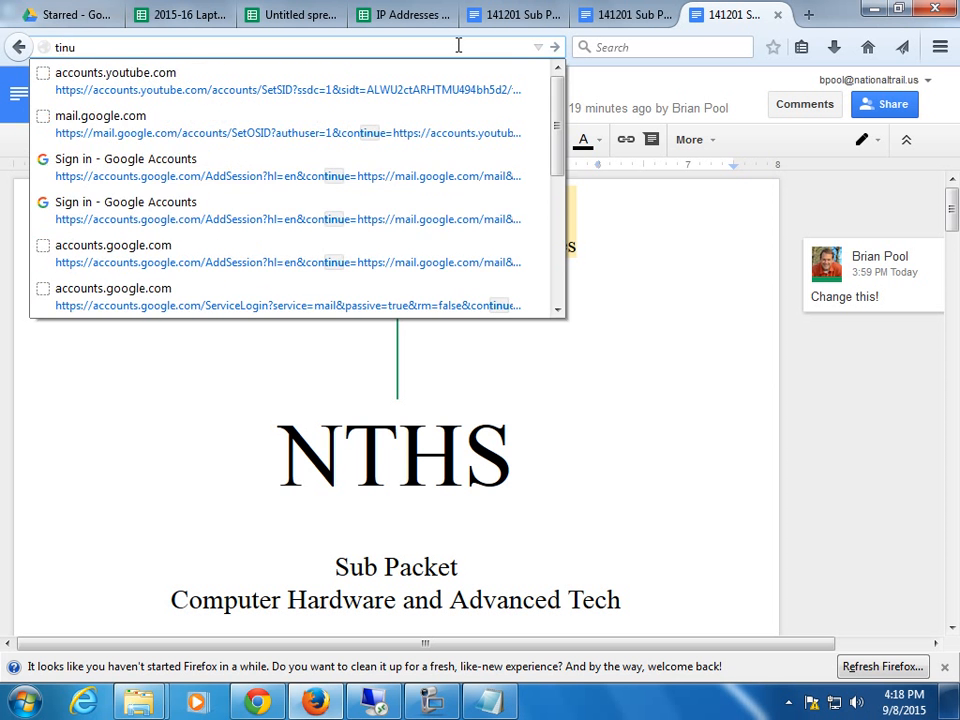
key(BackSpace)
text(yurl.c)
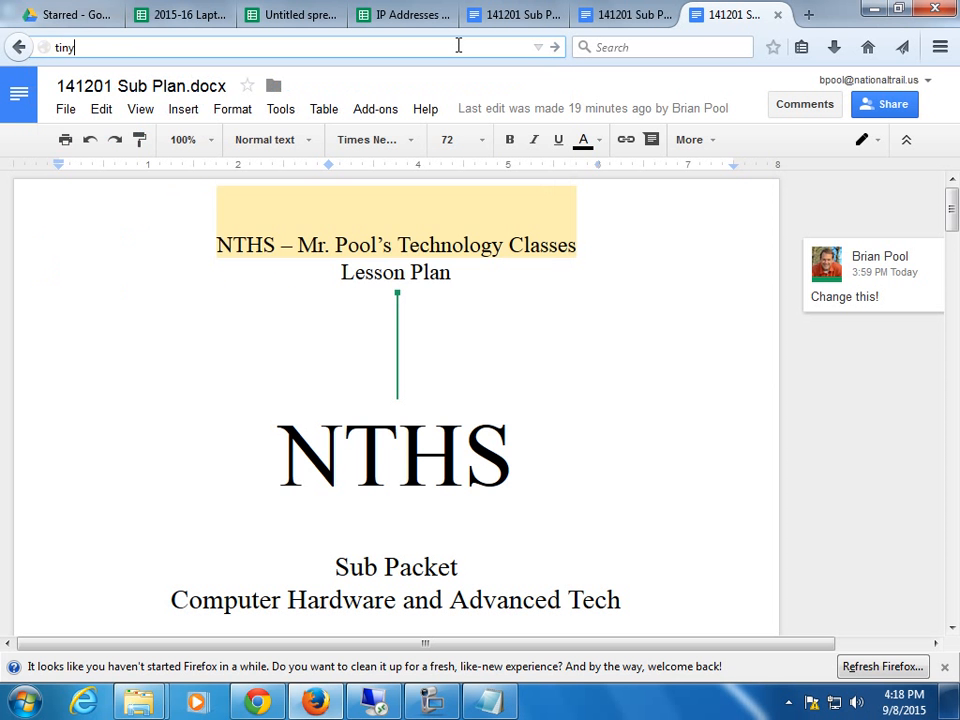
text(om)
key(Return)
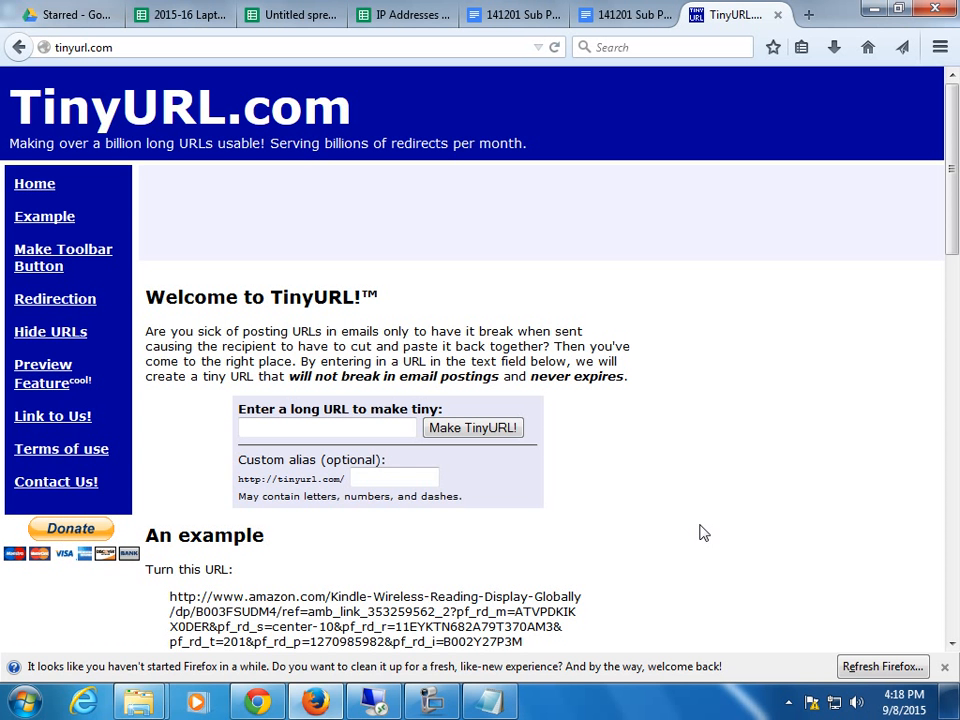
click(310, 426)
key(ctrl+v)
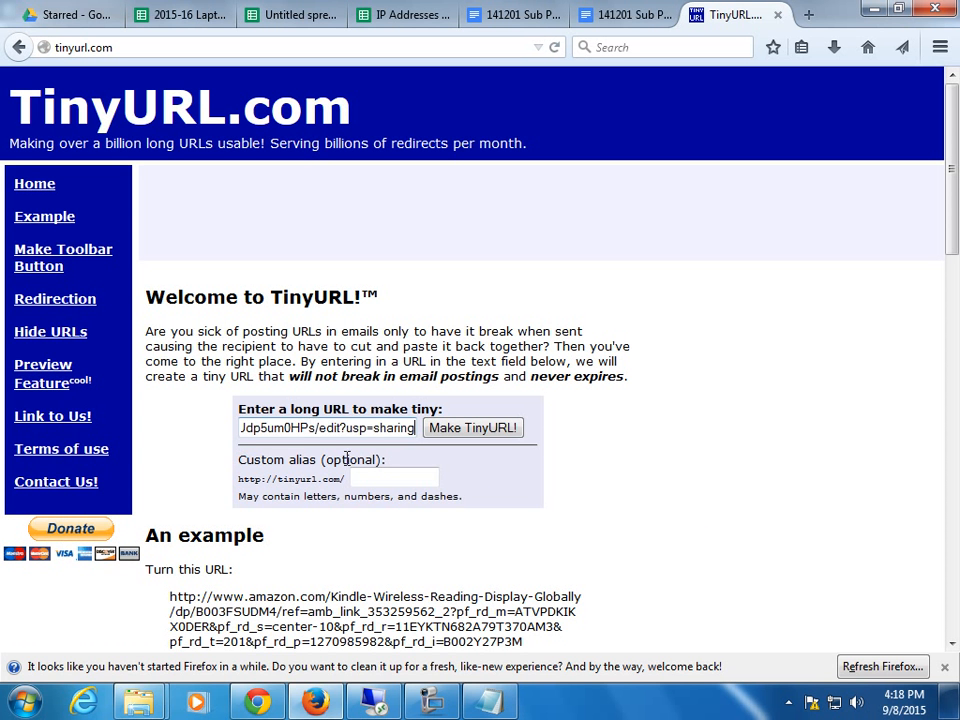
click(478, 430)
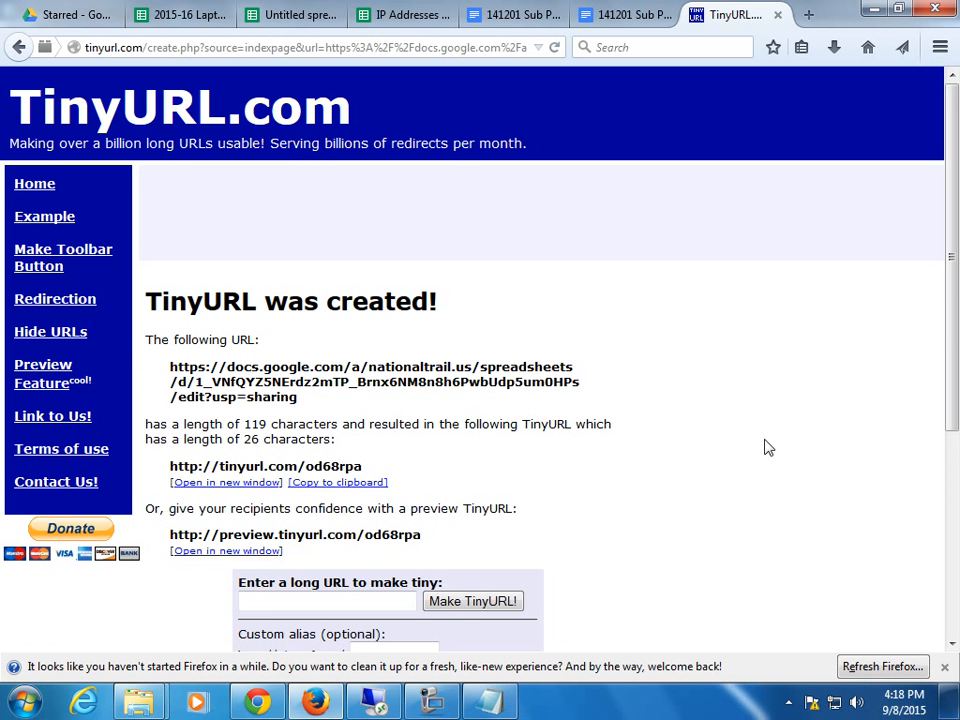
scroll(765, 446, down, 3)
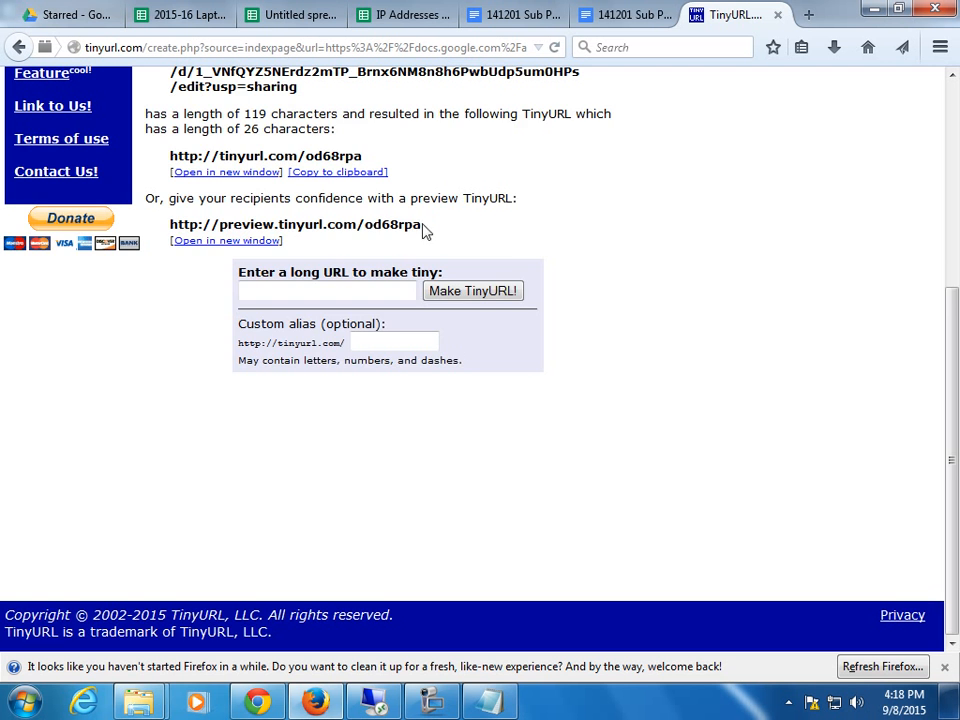
scroll(538, 300, up, 4)
drag(364, 371, 312, 370)
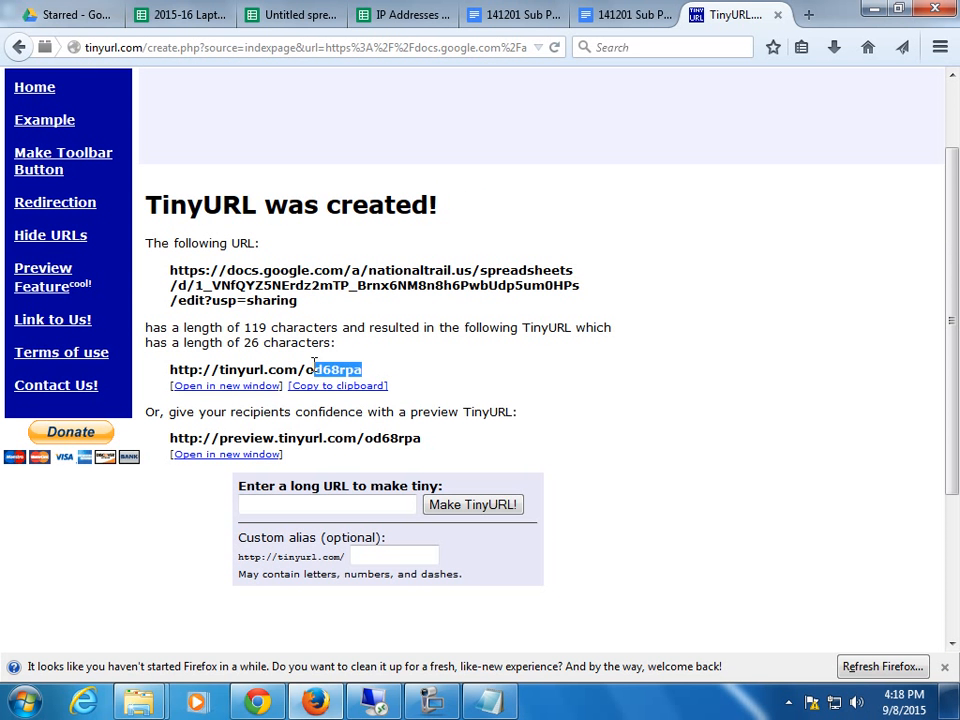
click(310, 371)
double_click(309, 371)
click(392, 504)
click(400, 555)
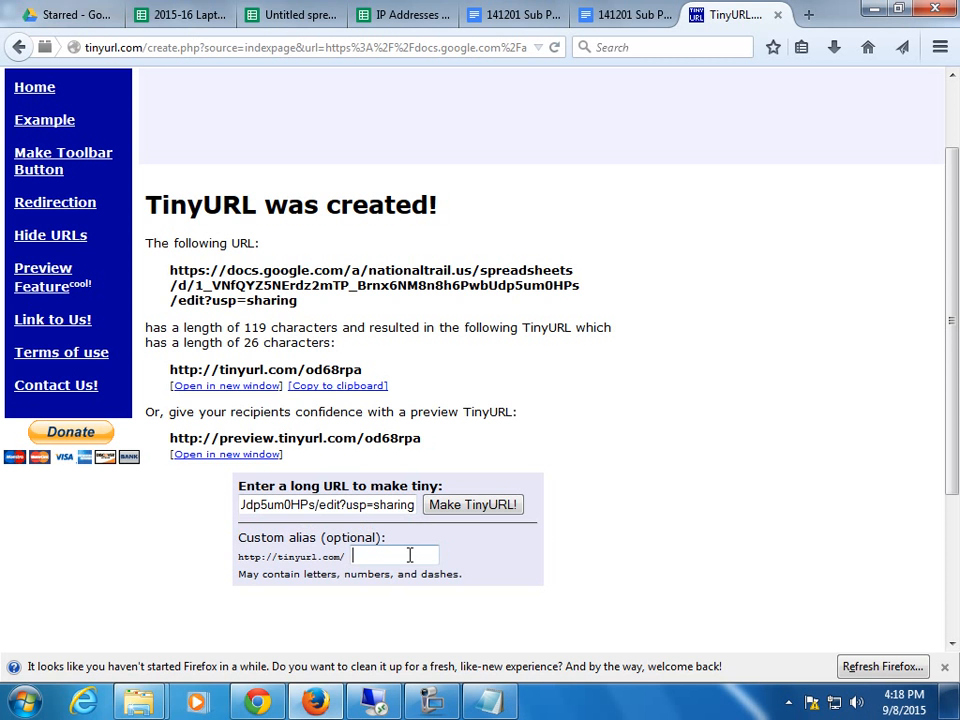
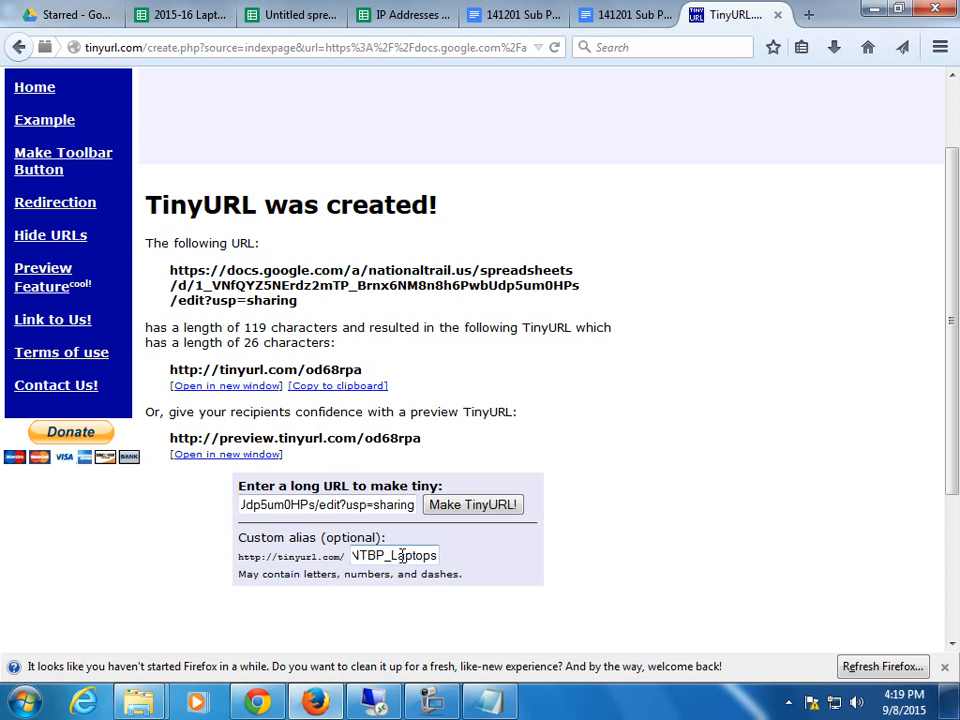
key(Left)
key(Left)
key(Left)
key(Left)
key(Left)
key(Left)
key(Left)
key(Left)
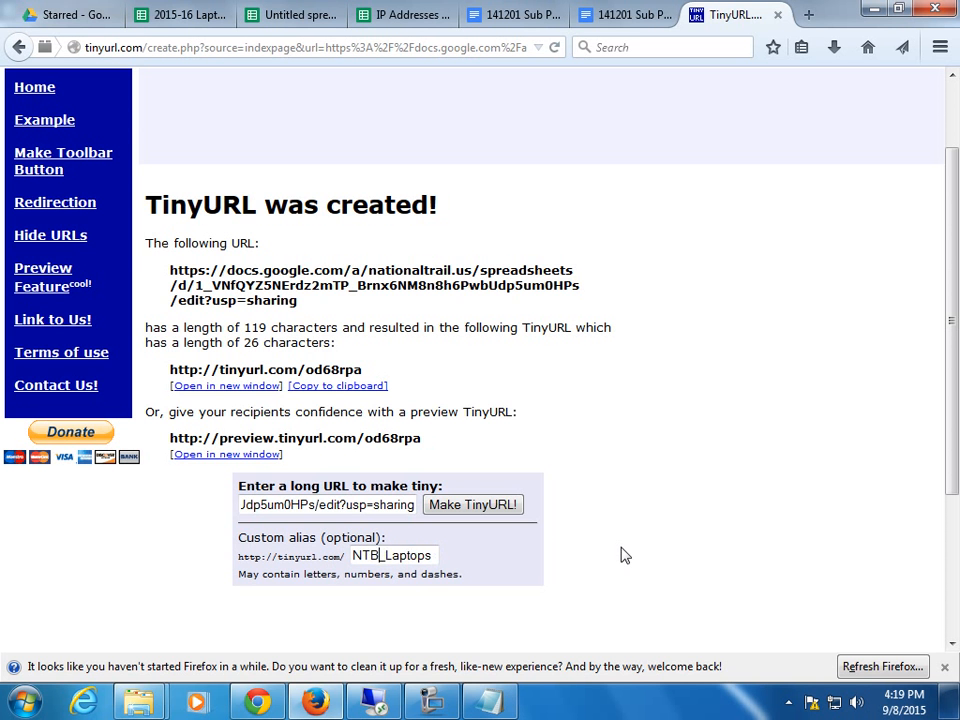
scroll(785, 565, down, 2)
click(478, 399)
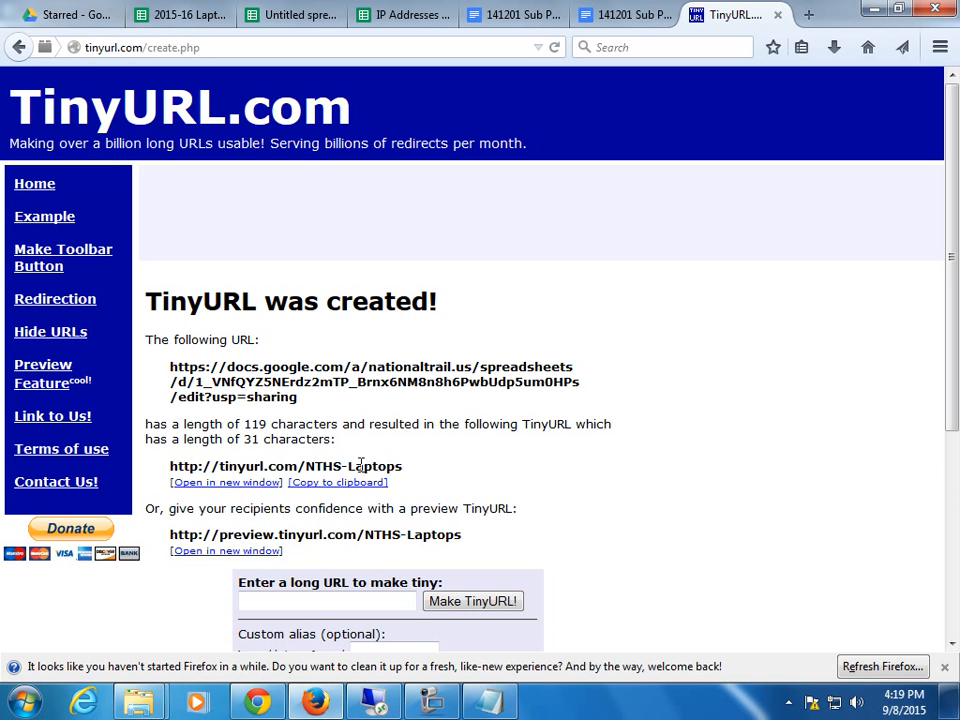
drag(304, 465, 392, 463)
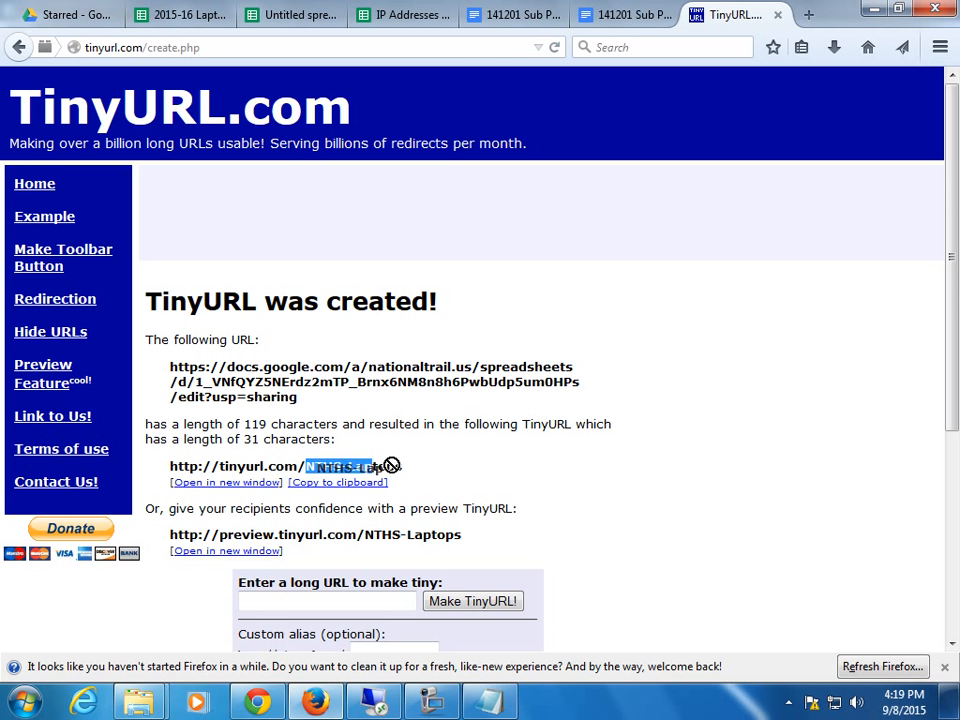
click(405, 468)
scroll(405, 470, down, 1)
Scroll down the TinyURL result page.
scroll(405, 472, down, 1)
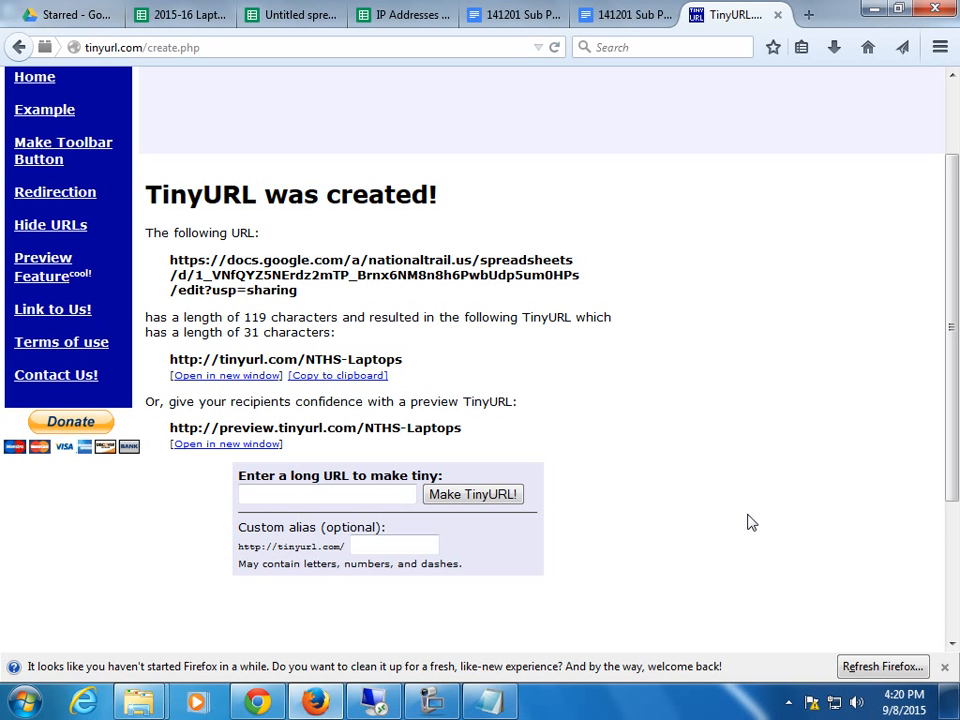
Close TinyURL and go through the spreadsheet tabs back to Drive's Starred list.
click(778, 15)
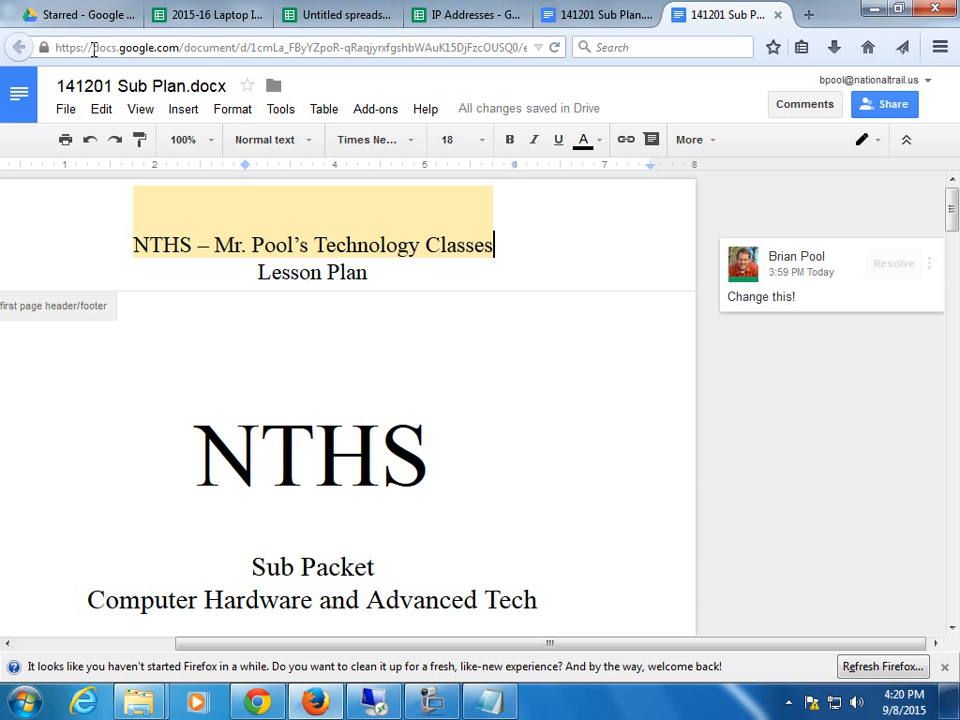
click(213, 16)
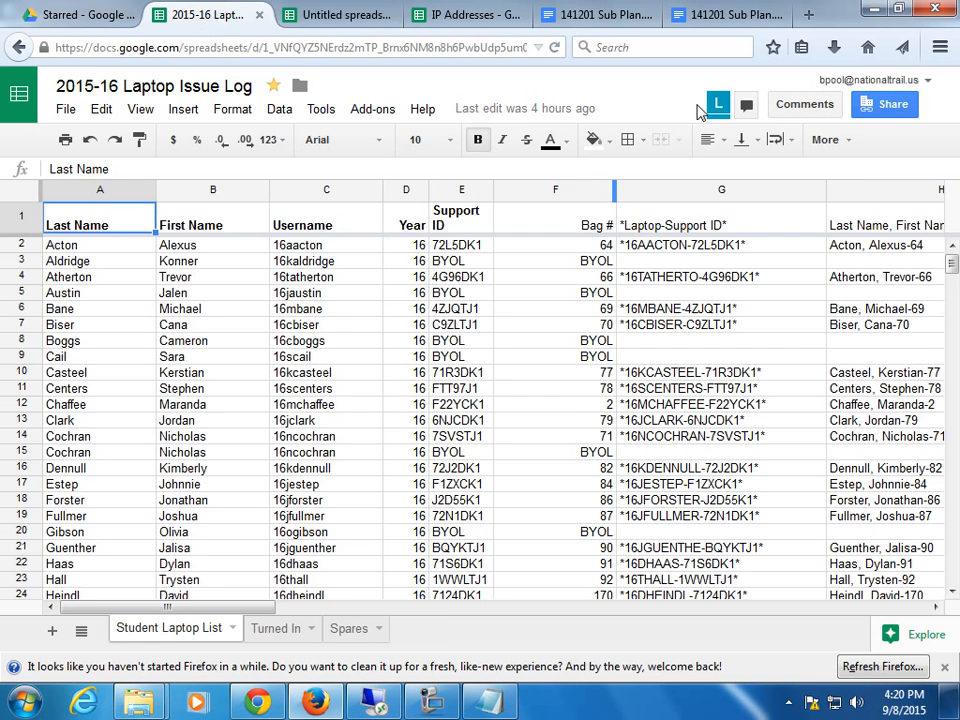
click(316, 16)
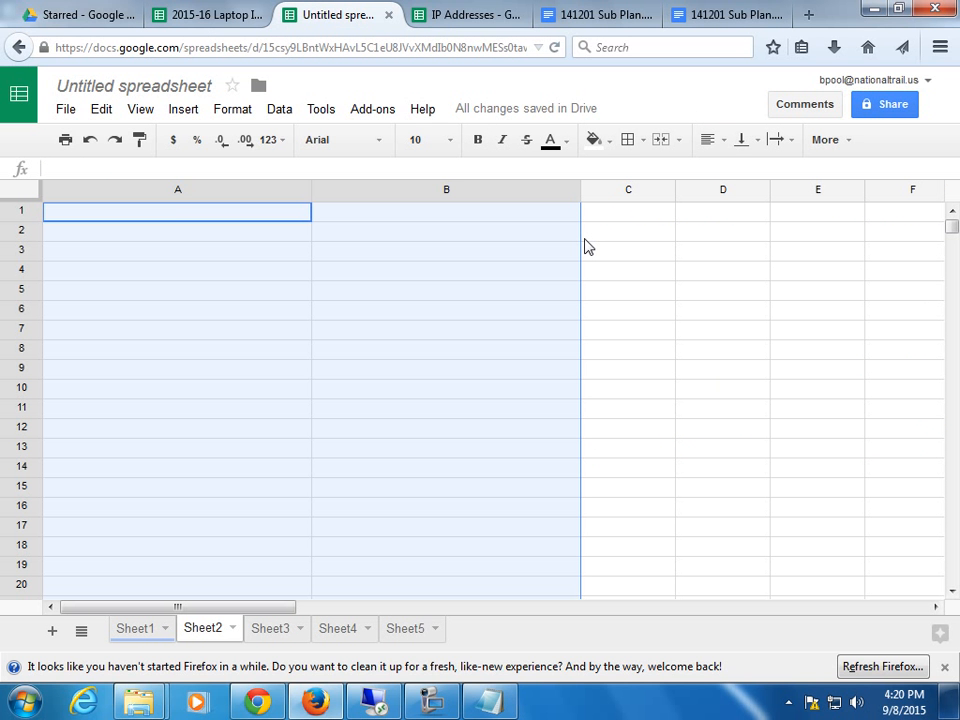
click(30, 18)
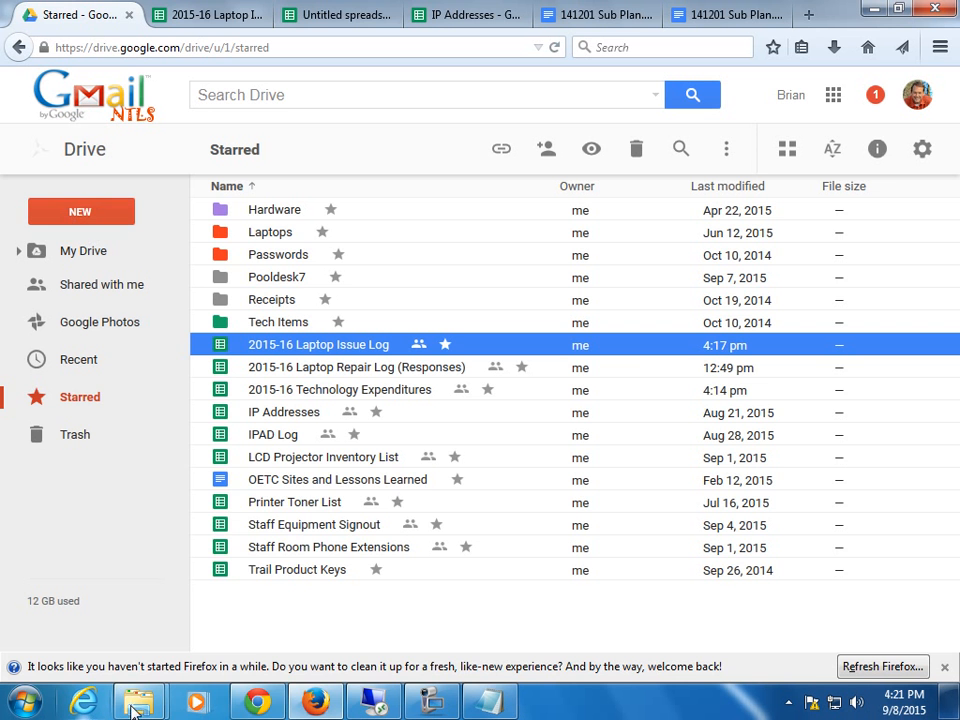
Drag Freshman Night 2015 bap.pptx from the T: drive in Explorer into My Drive.
mouse_move(318, 703)
mouse_move(140, 703)
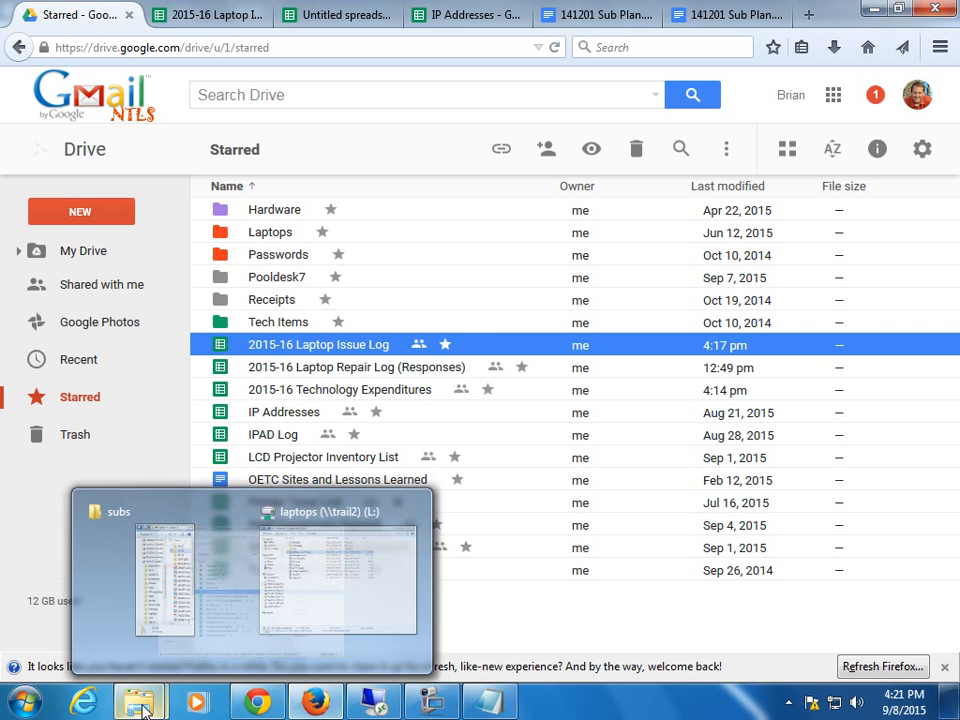
click(280, 621)
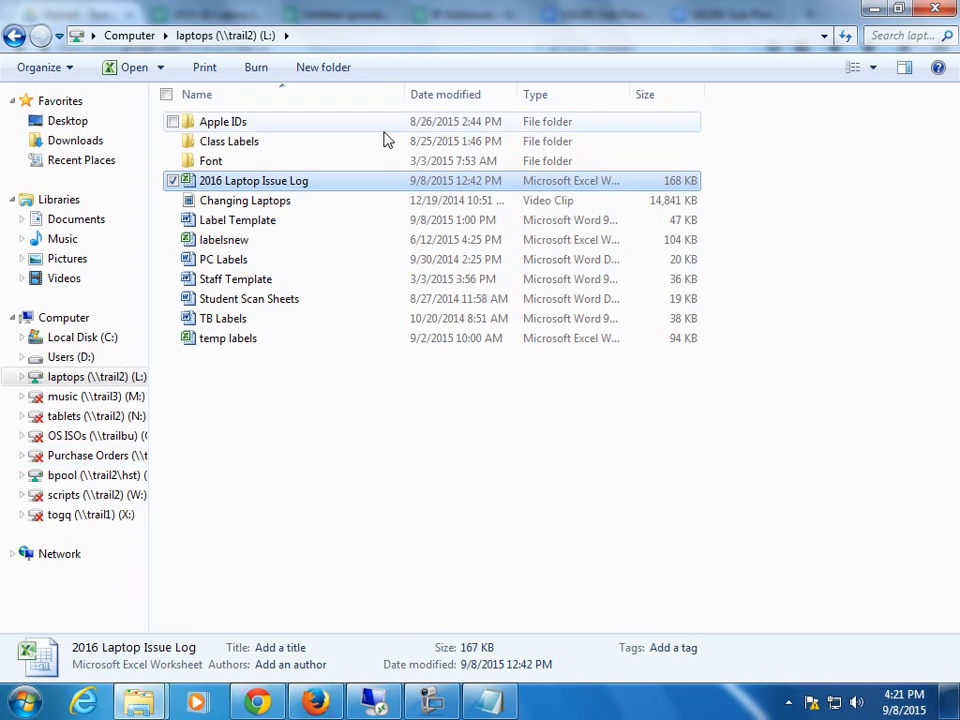
click(60, 478)
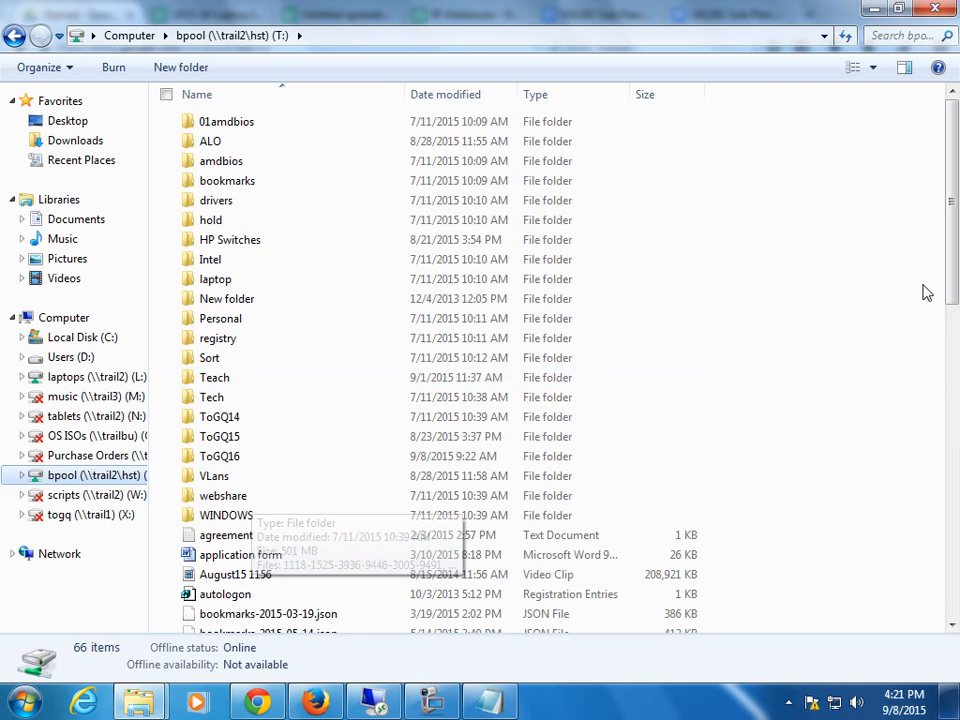
drag(950, 326, 947, 424)
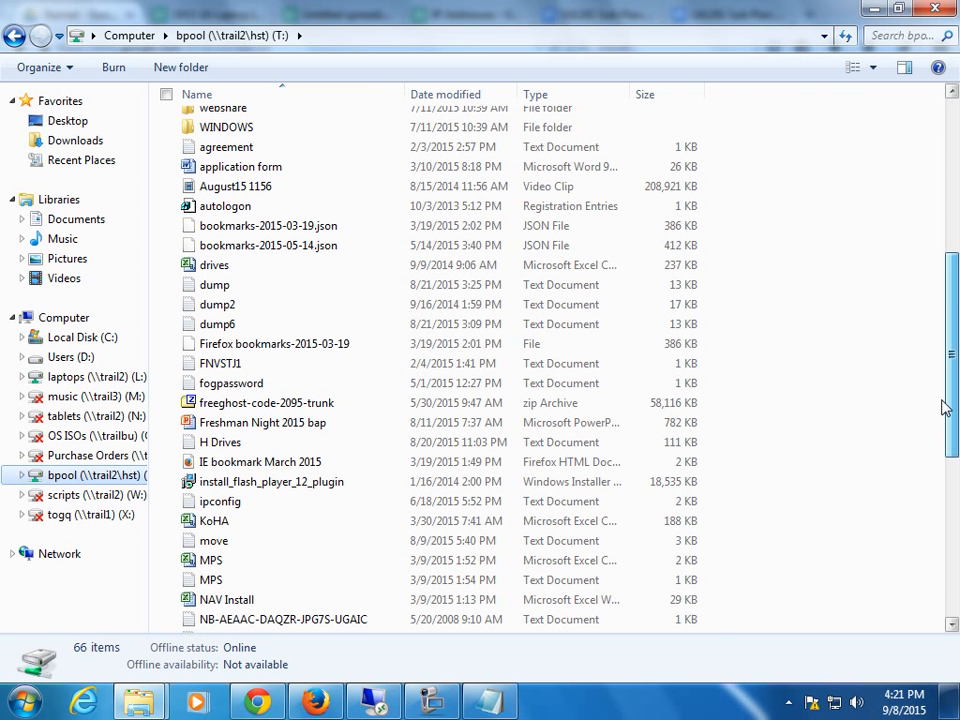
click(897, 9)
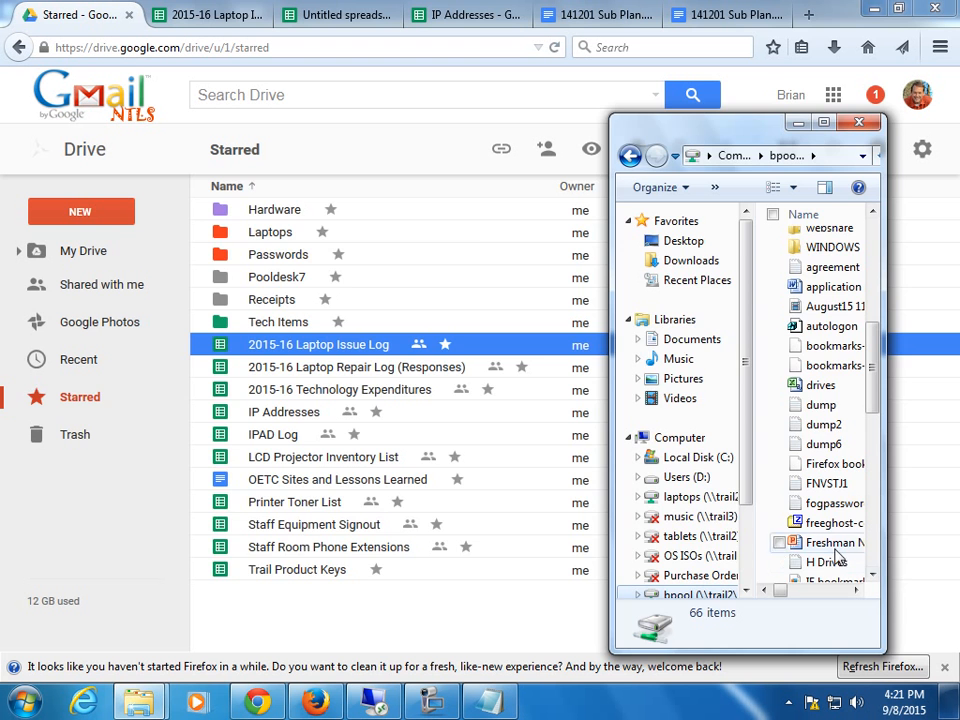
drag(830, 542, 480, 381)
drag(474, 375, 491, 393)
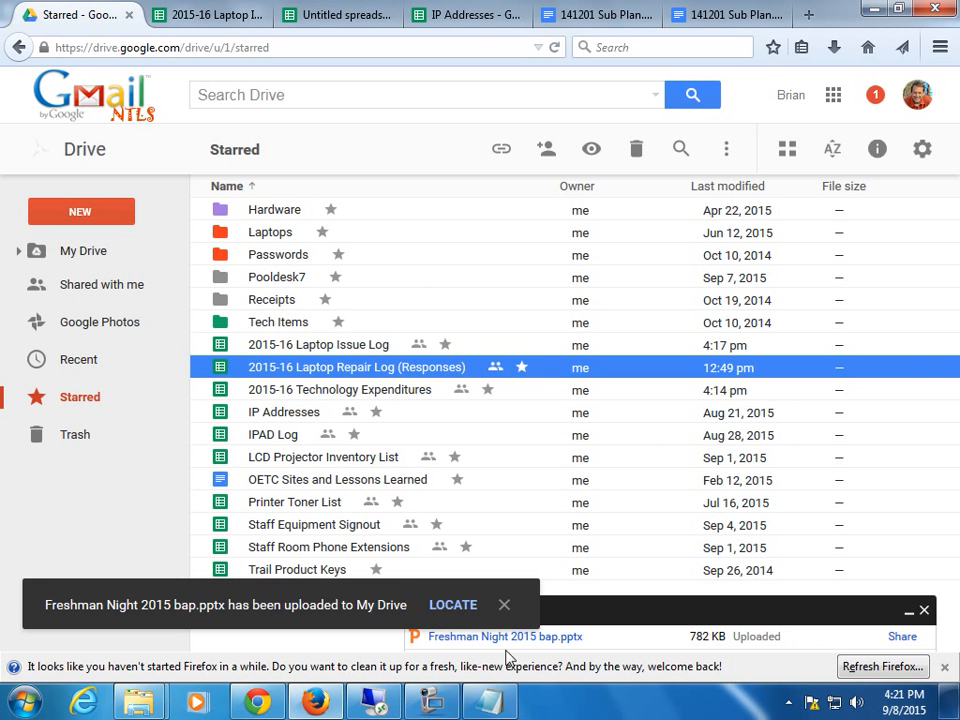
Open the uploaded Freshman Night 2015 bap presentation with Google Slides, dismissing the download prompt.
click(544, 640)
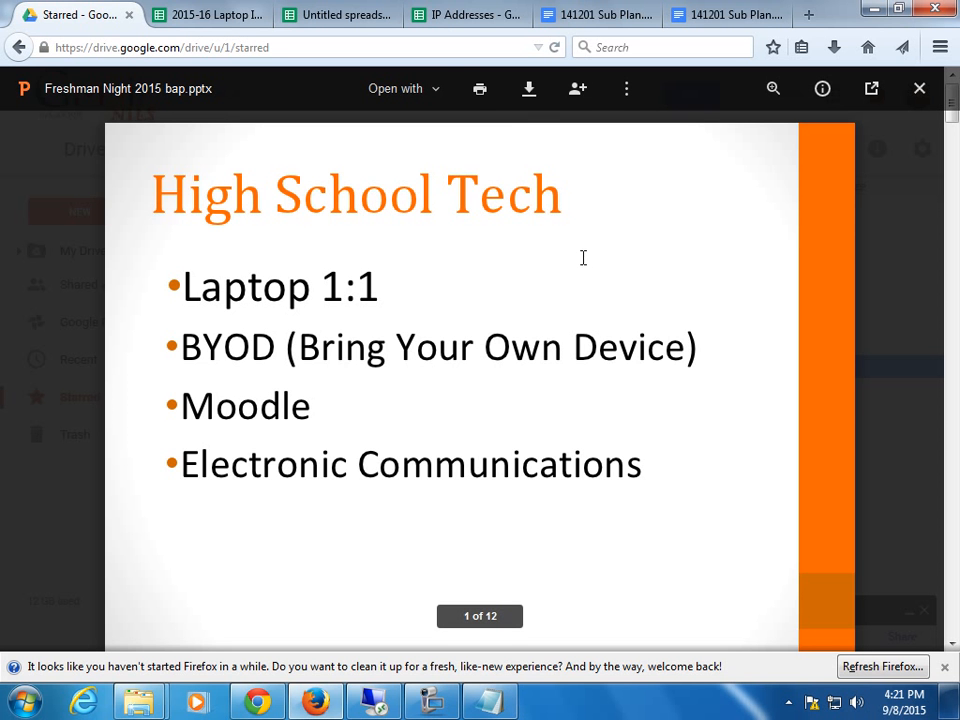
click(530, 92)
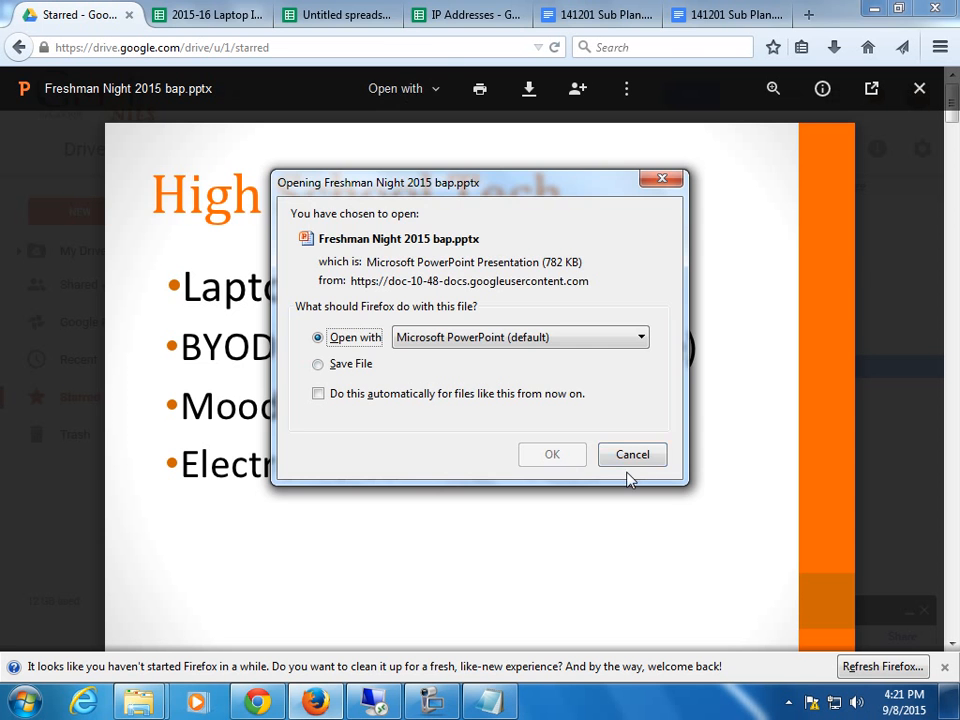
click(630, 455)
click(398, 88)
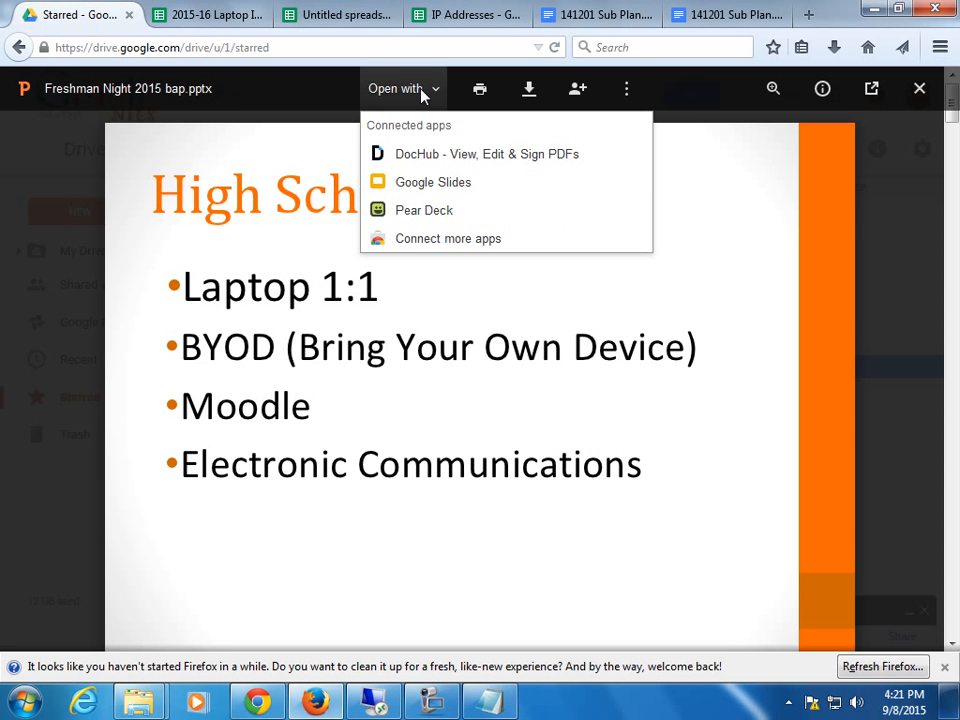
click(449, 189)
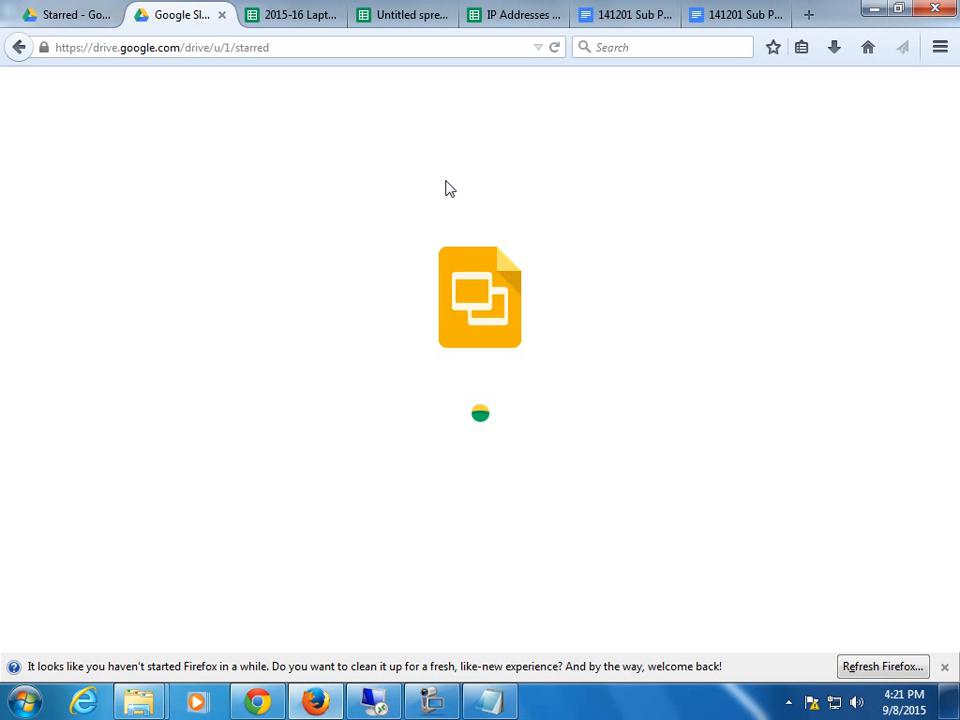
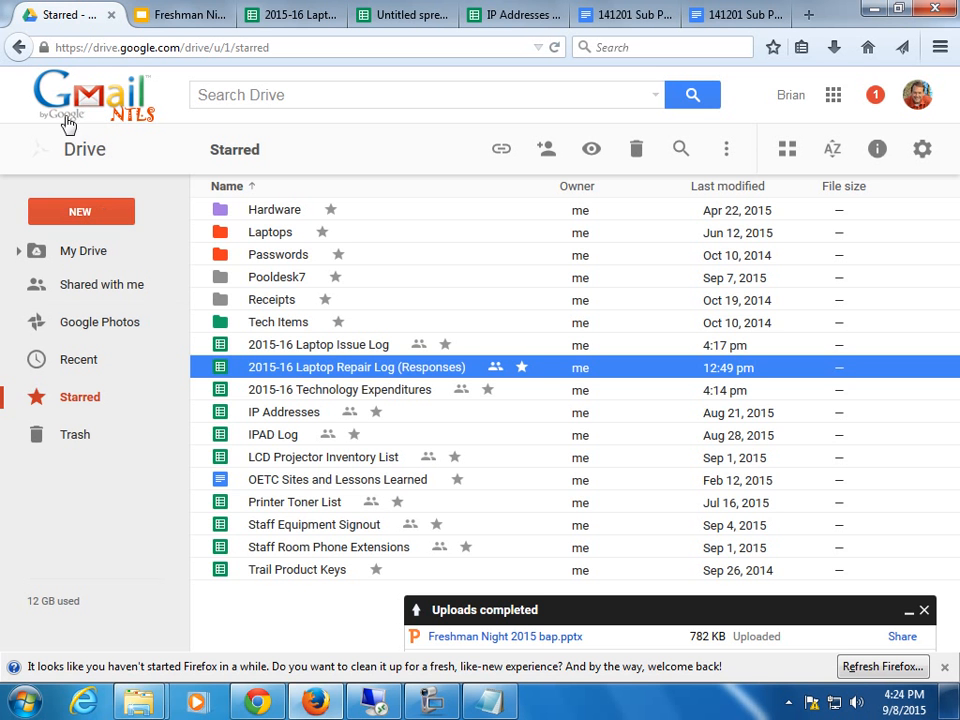
Create a new folder named '1st Grade' in My Drive.
click(80, 212)
click(144, 259)
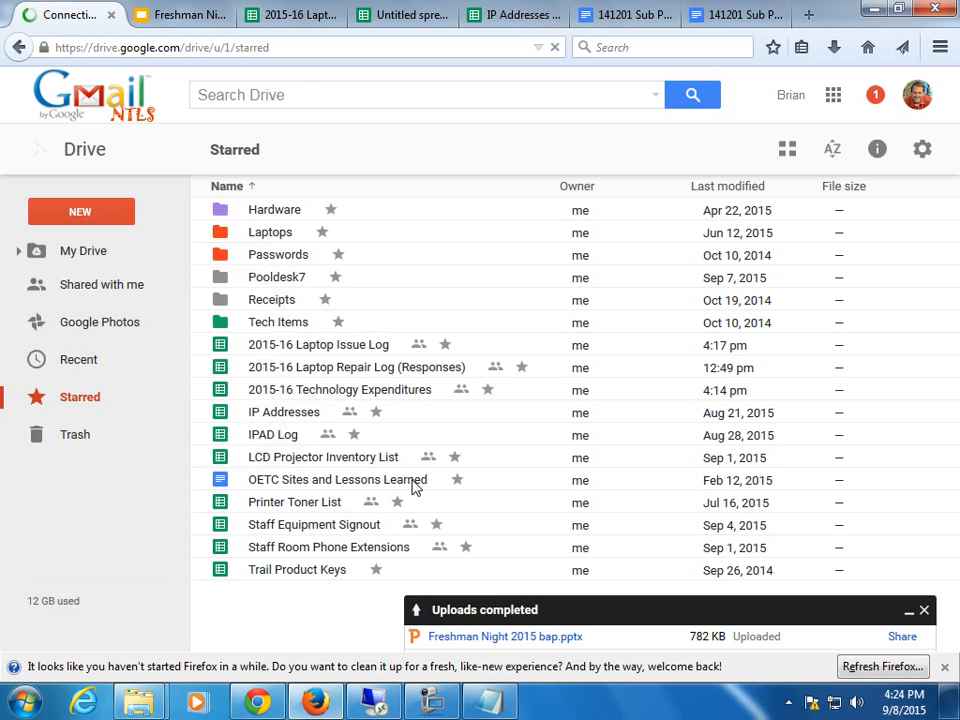
text(1)
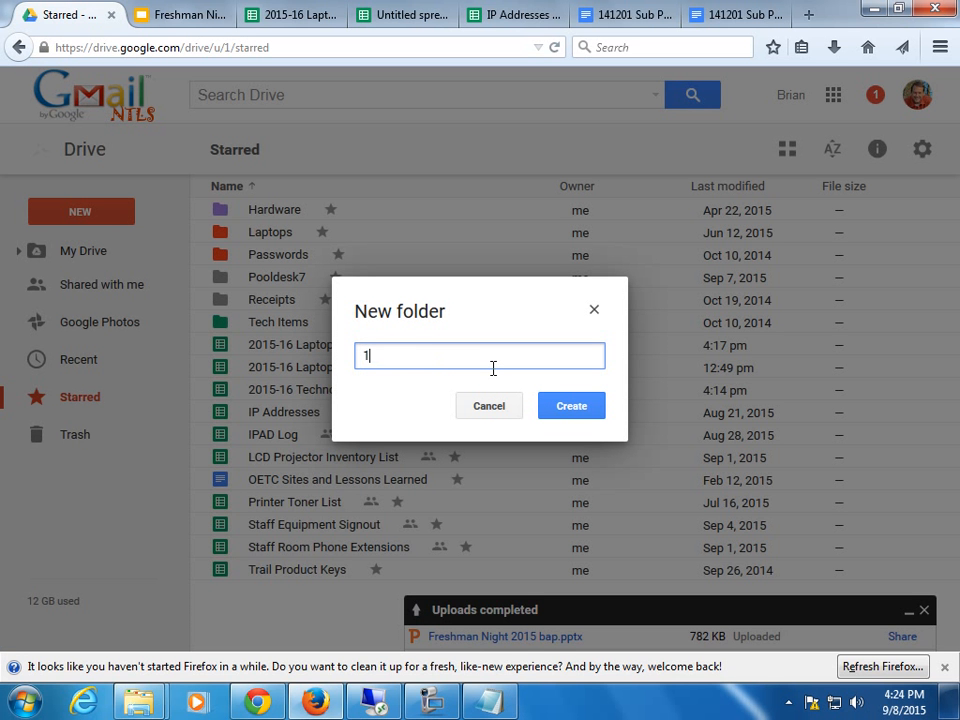
text(st Grade)
click(573, 406)
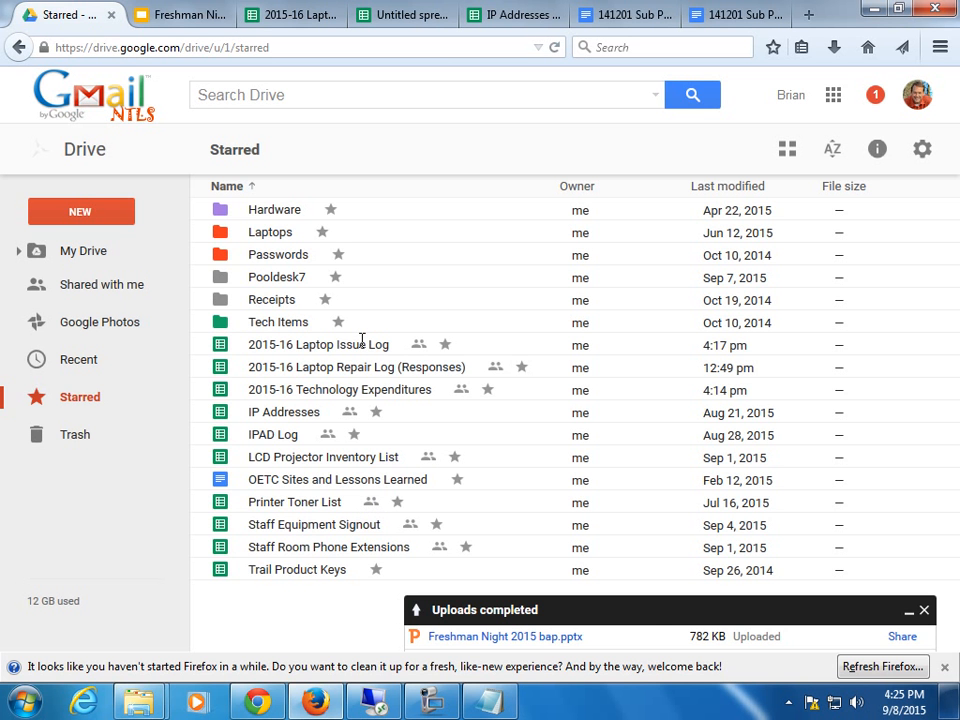
Dismiss the uploads notice, search Drive for '1st', and open the 1st Grade folder.
click(924, 610)
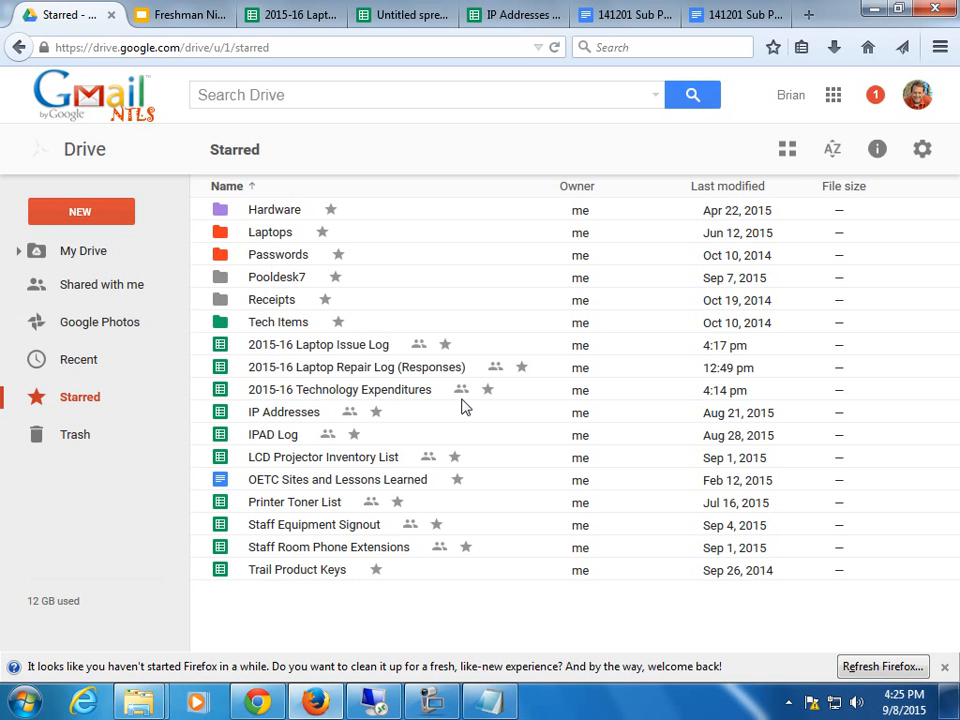
click(67, 366)
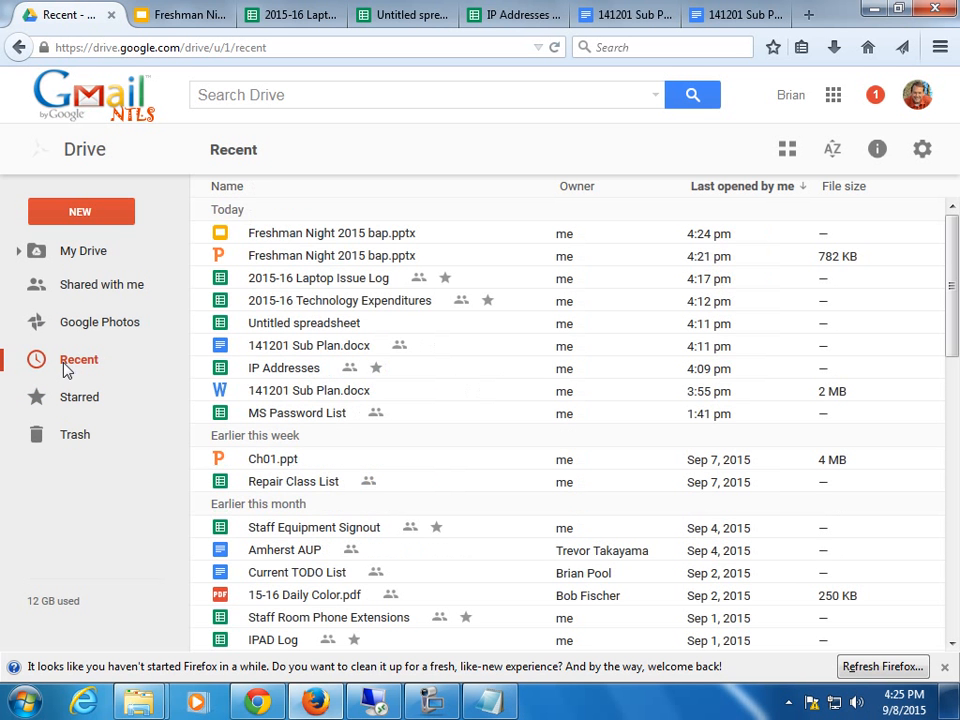
click(332, 90)
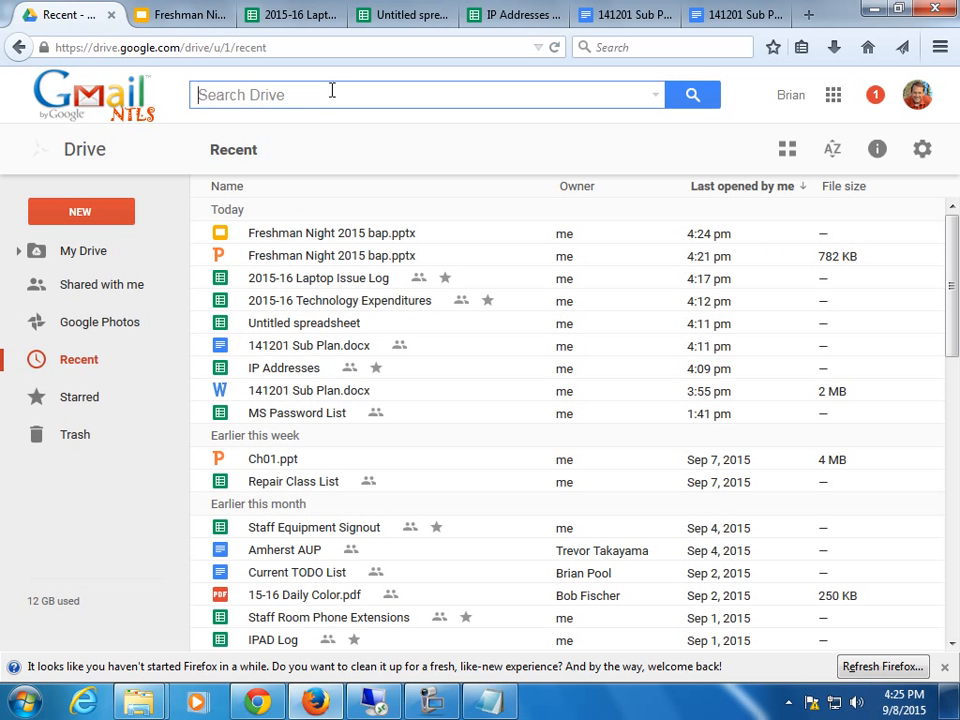
text(1st)
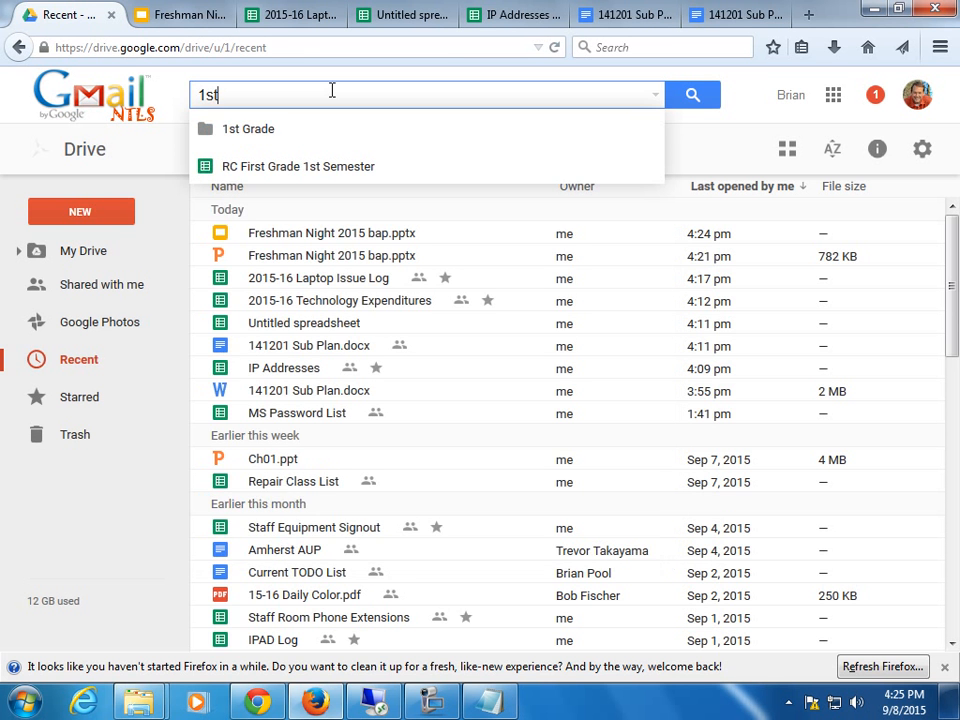
click(207, 136)
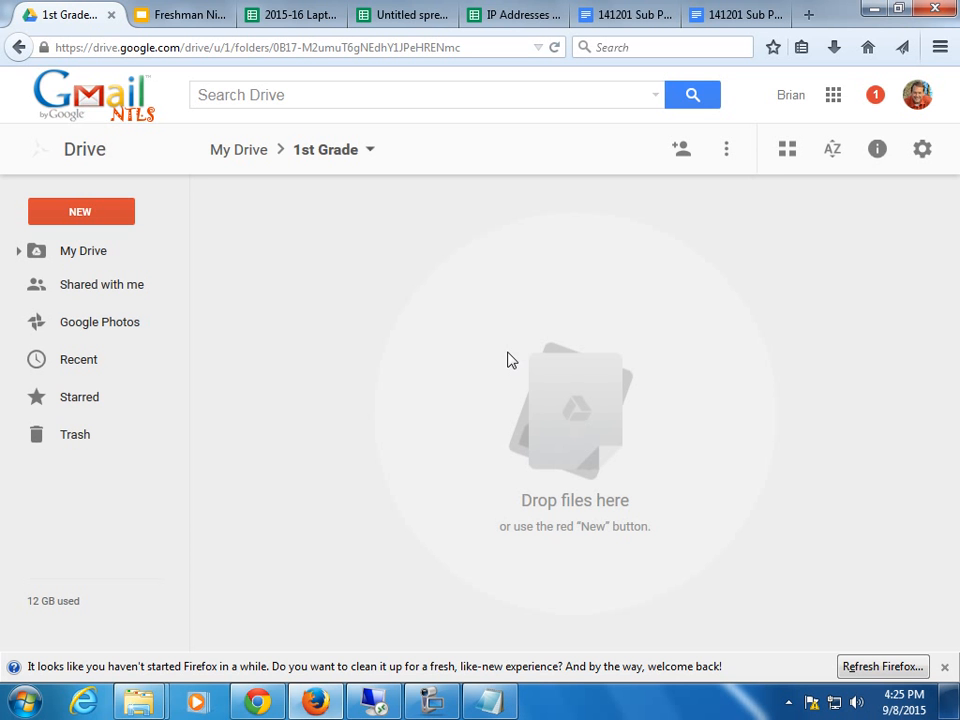
click(923, 152)
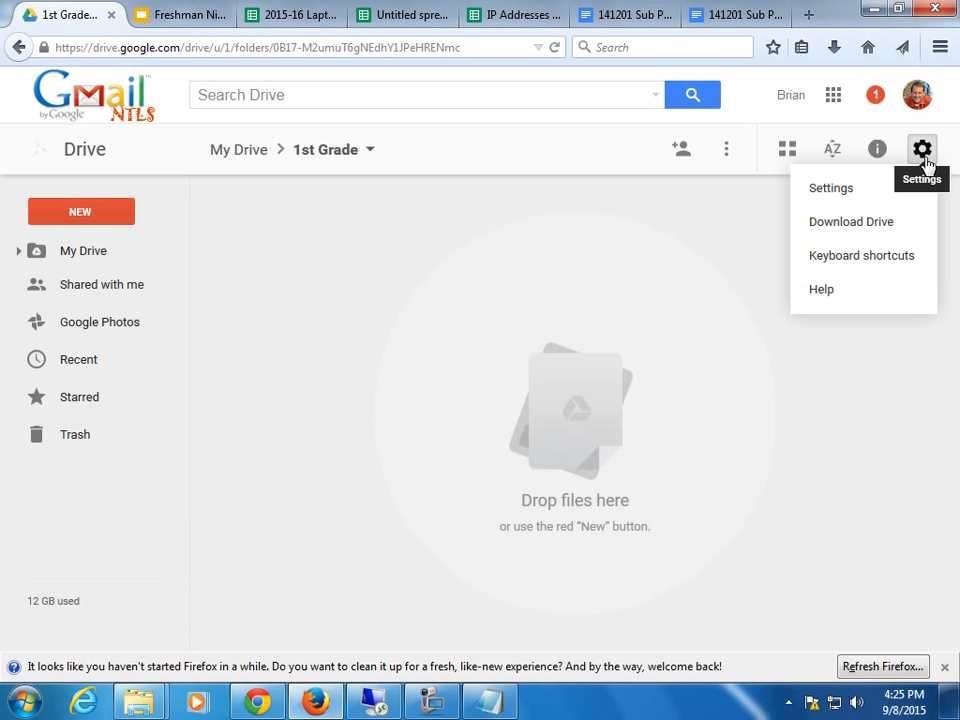
click(845, 192)
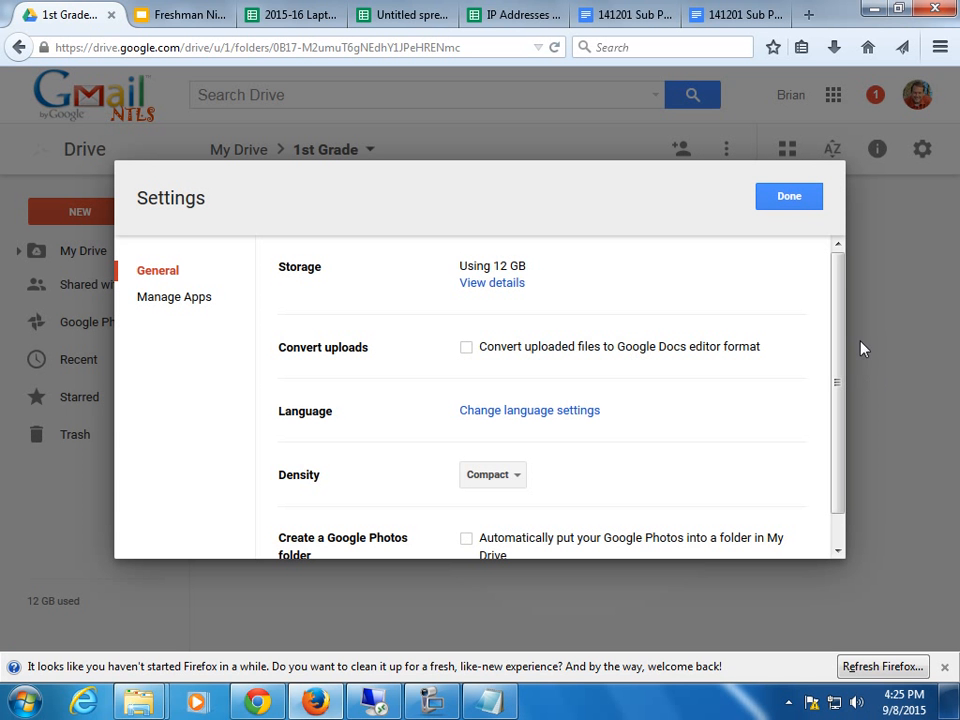
mouse_move(840, 354)
mouse_down()
mouse_move(853, 465)
mouse_move(846, 349)
mouse_up()
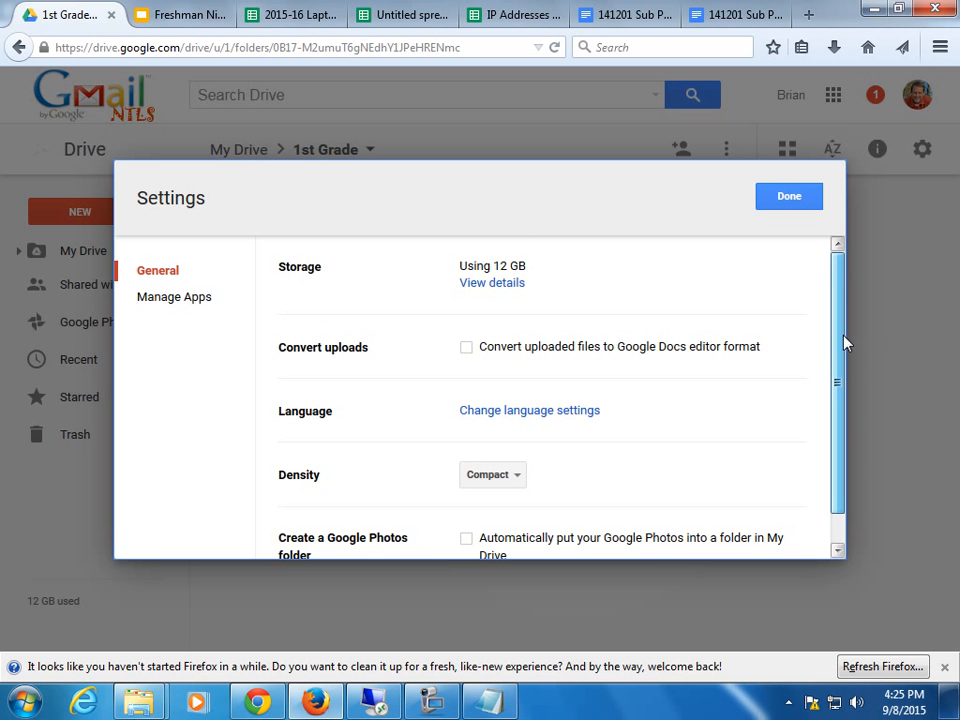
click(497, 285)
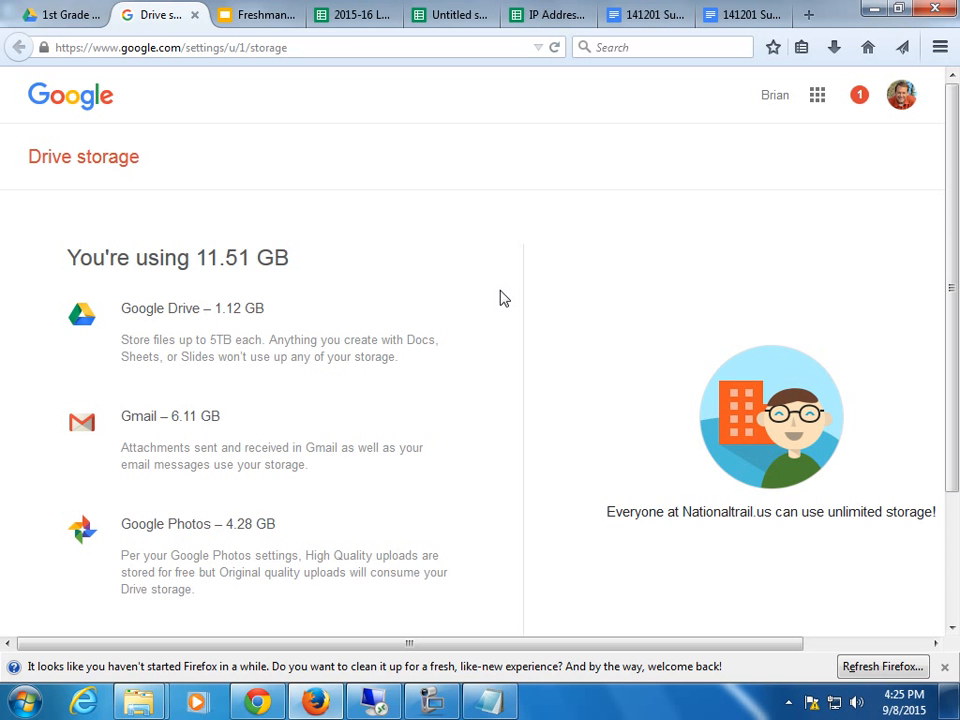
click(195, 16)
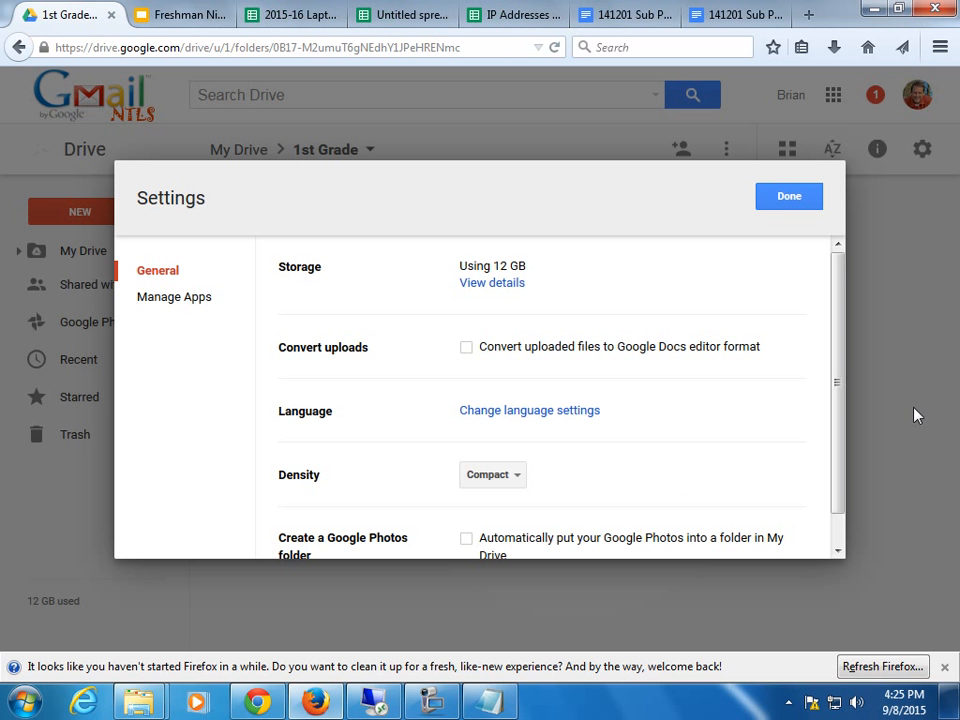
click(784, 200)
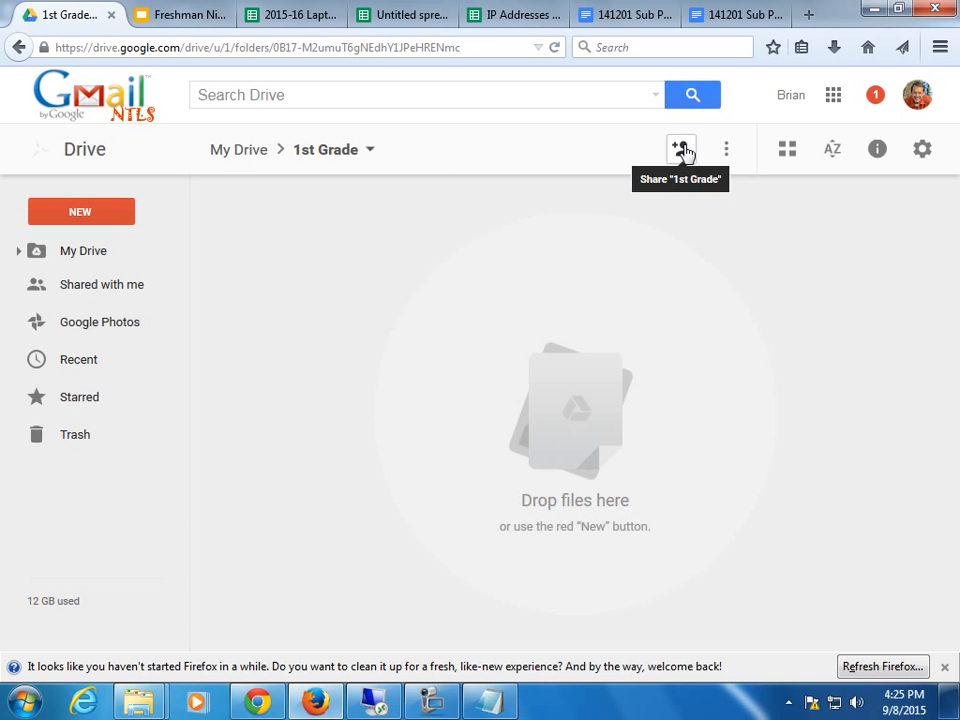
click(681, 150)
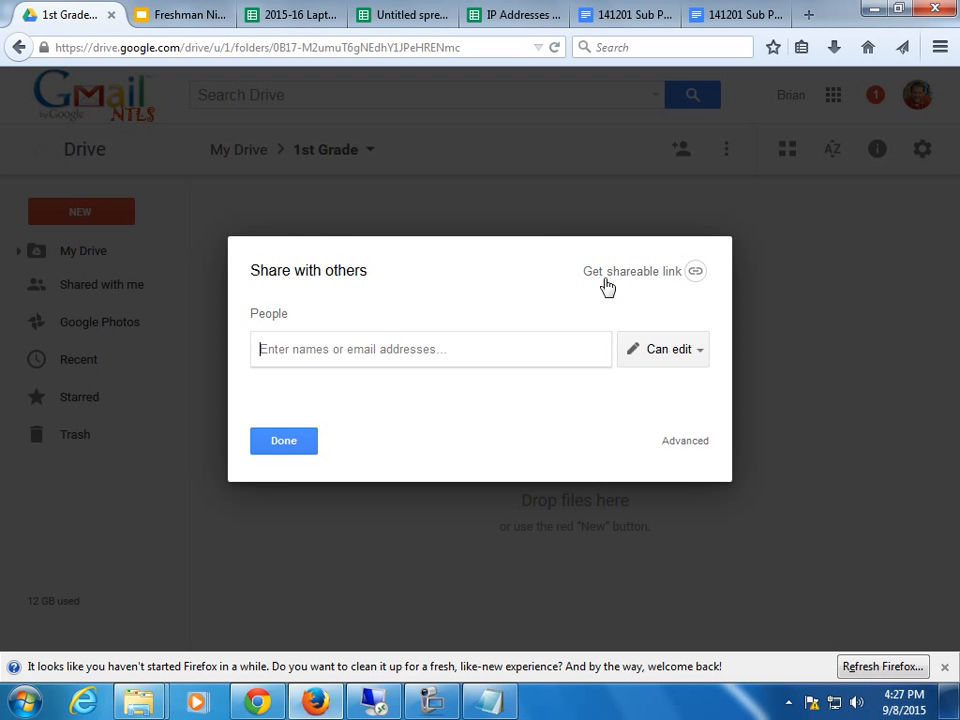
click(280, 443)
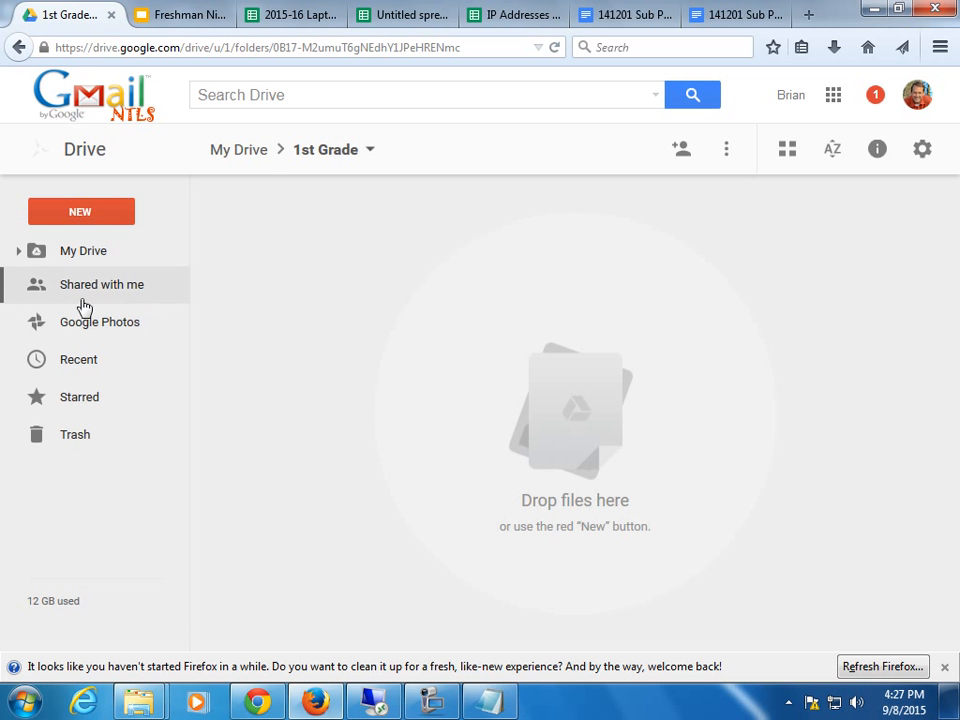
Open the Sunn Odyssey Photos folder from My Drive and select PICT0338.AVI.
click(66, 254)
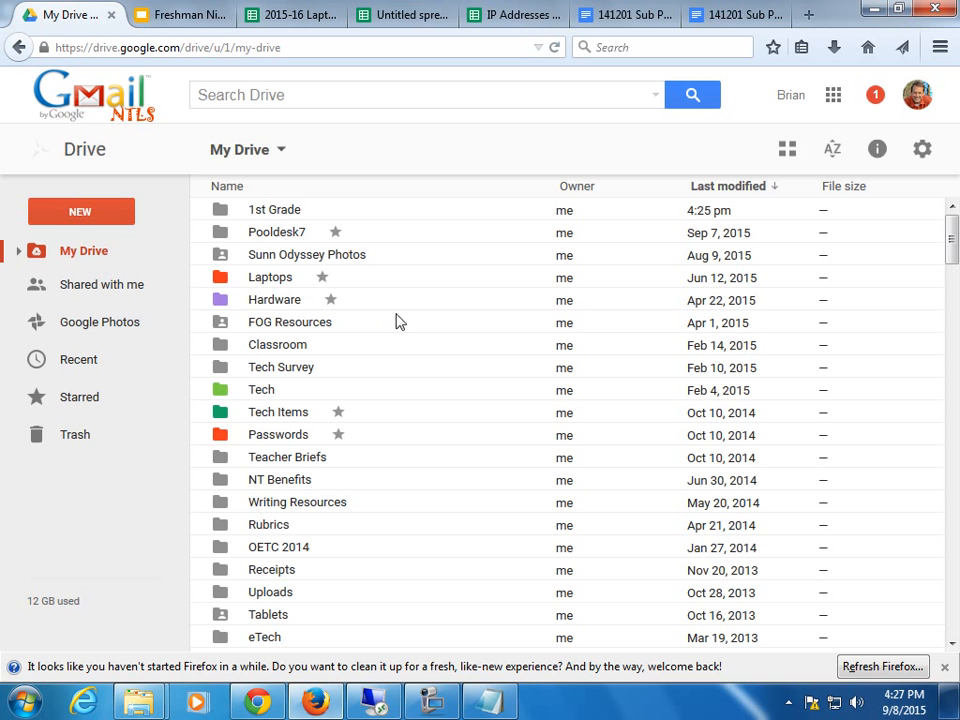
click(318, 256)
double_click(320, 258)
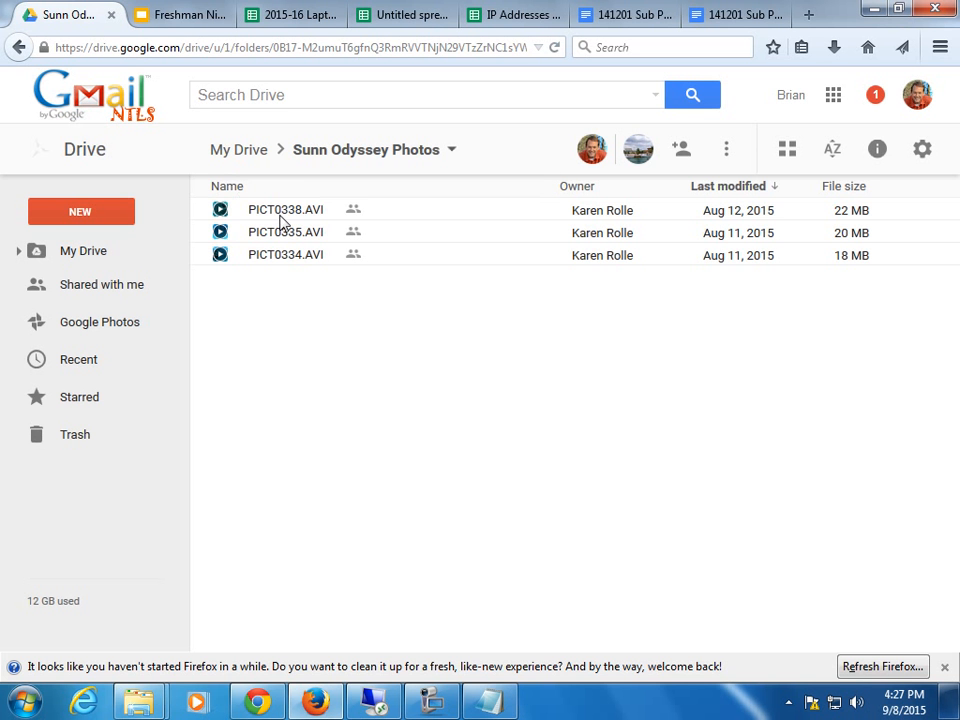
click(220, 211)
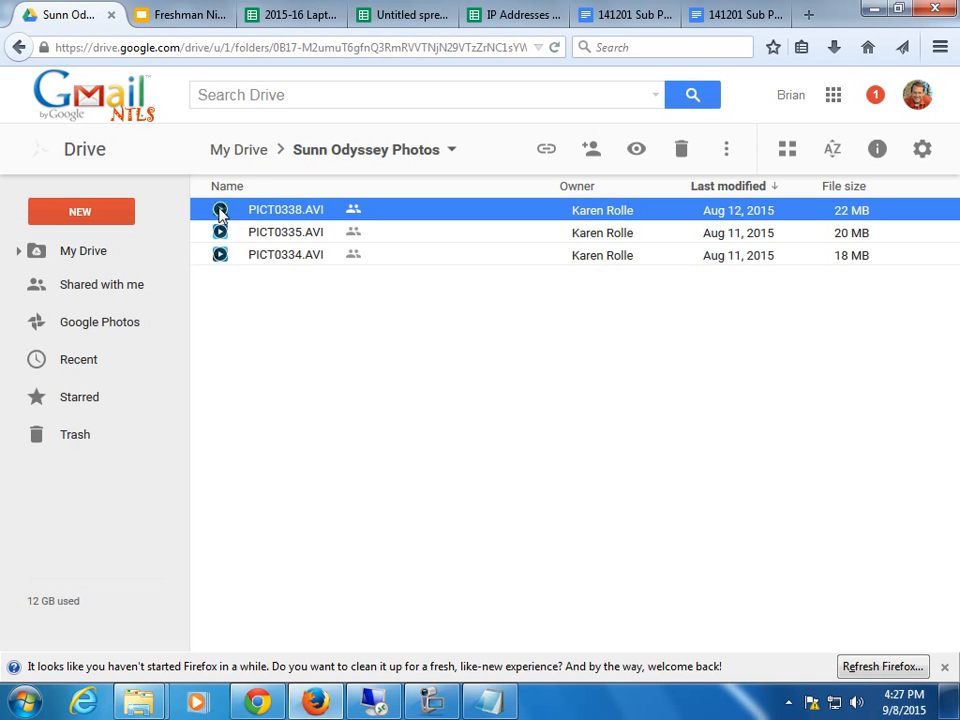
Preview the PICT0338.AVI underwater video and let it play to 0:37.
double_click(220, 211)
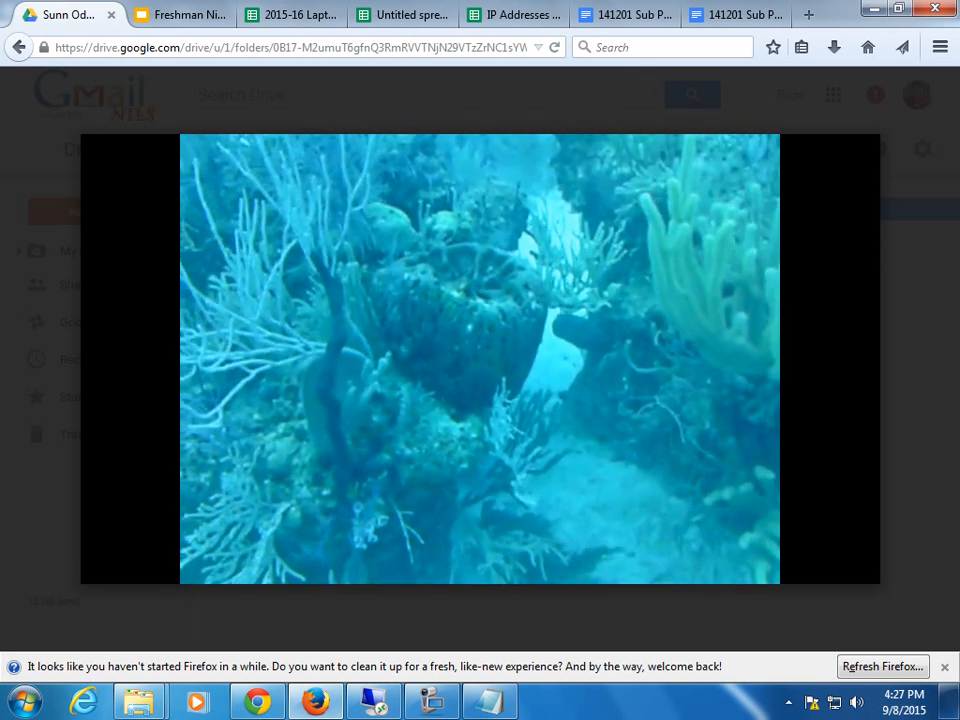
mouse_move(324, 325)
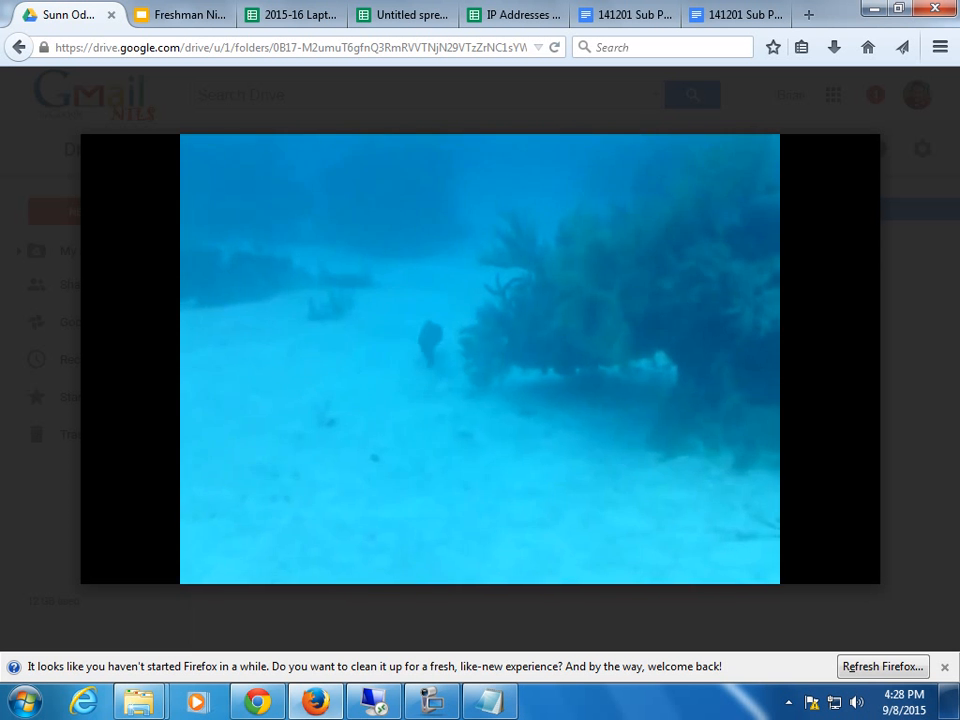
mouse_move(420, 340)
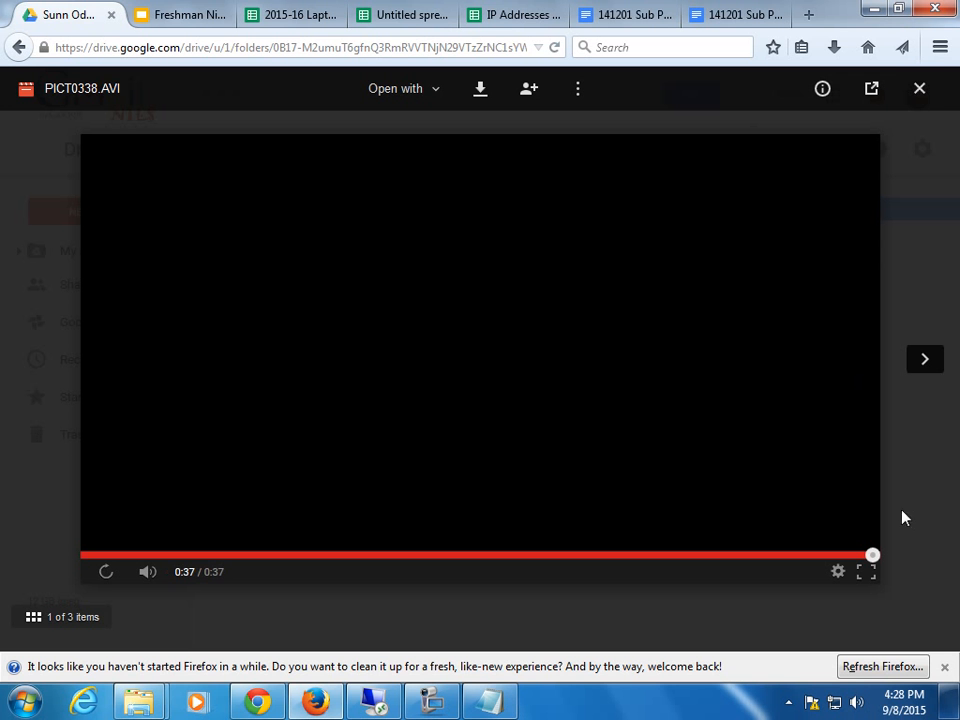
Close the PICT0338.AVI preview and return to the main Drive page.
click(919, 92)
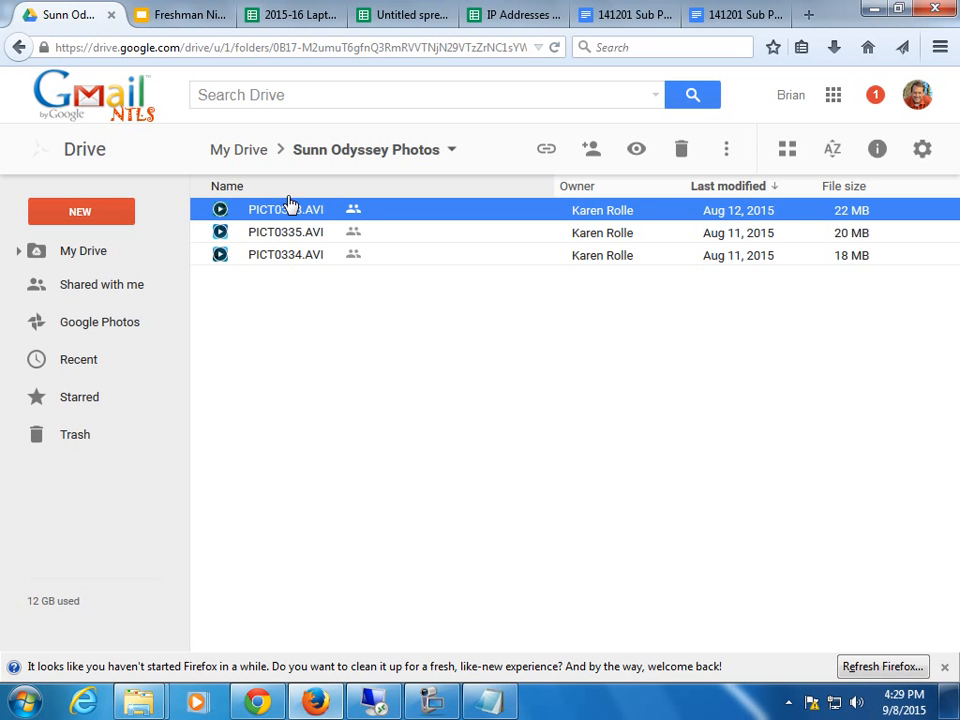
click(86, 162)
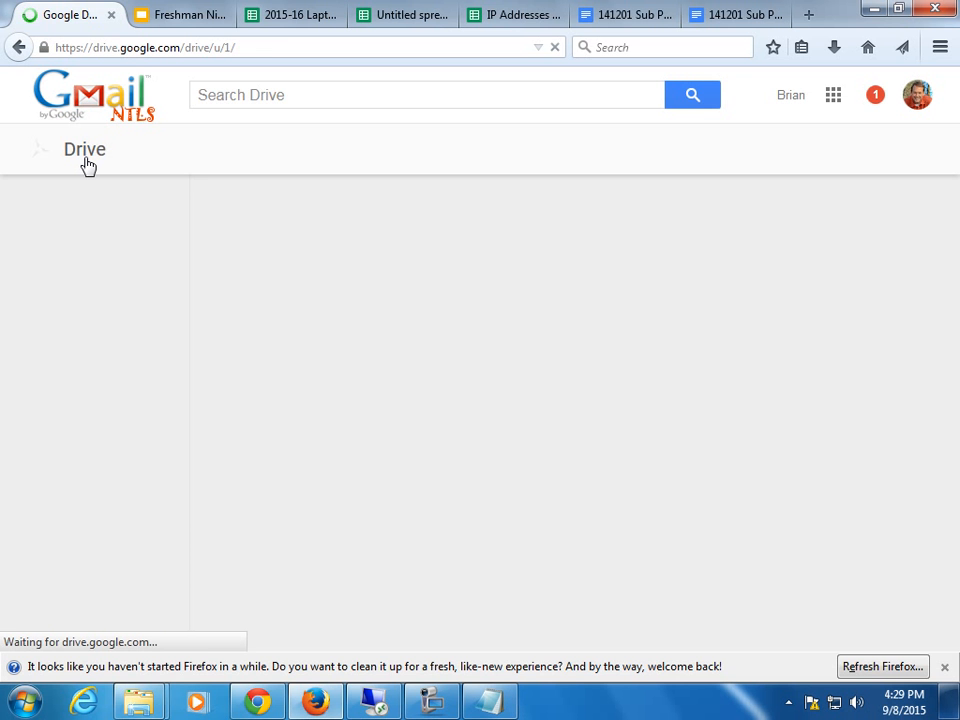